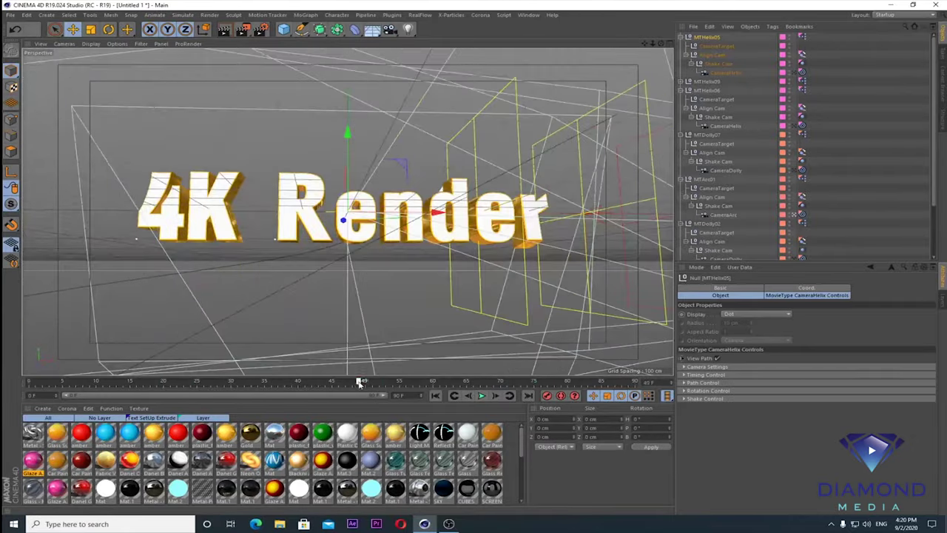
- Play the finished 4K Render title animation to preview it
left_click(481, 395)
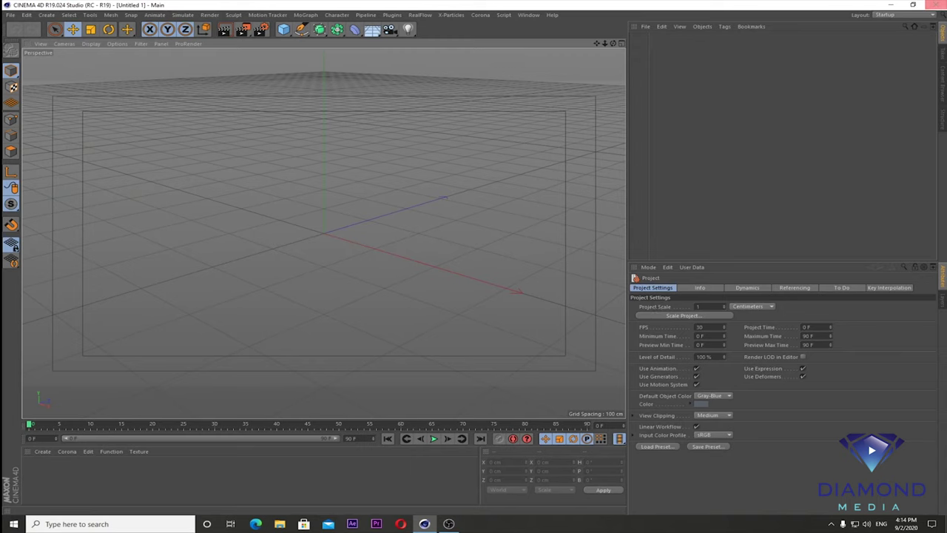
- Load MTCascade22 from the Content Browser's Presets > MovieType > MovieType Presets > Cascade folder
left_click(942, 79)
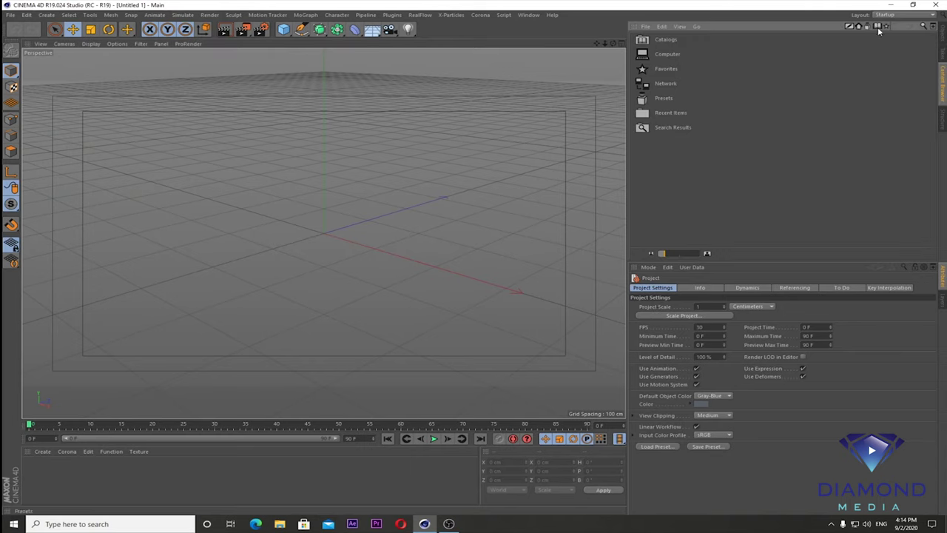
double_click(666, 98)
double_click(670, 140)
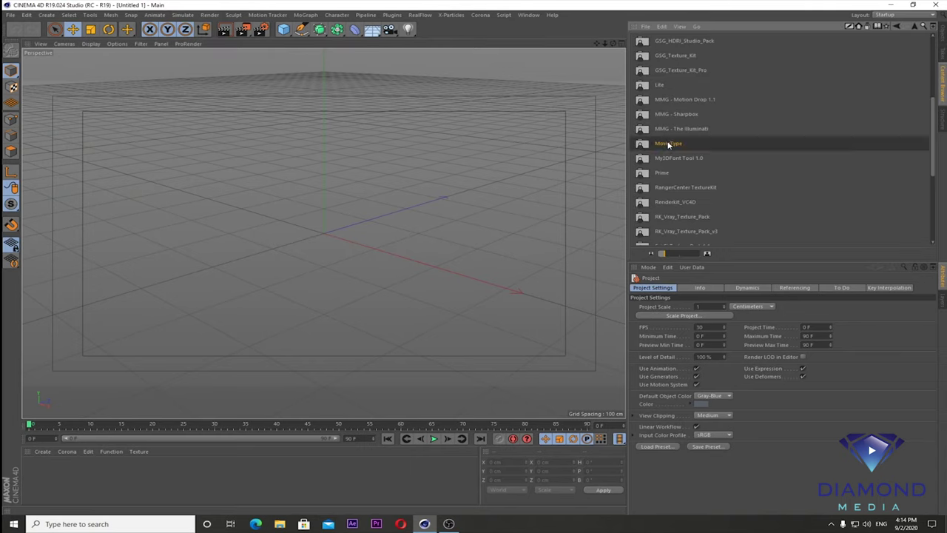
double_click(681, 41)
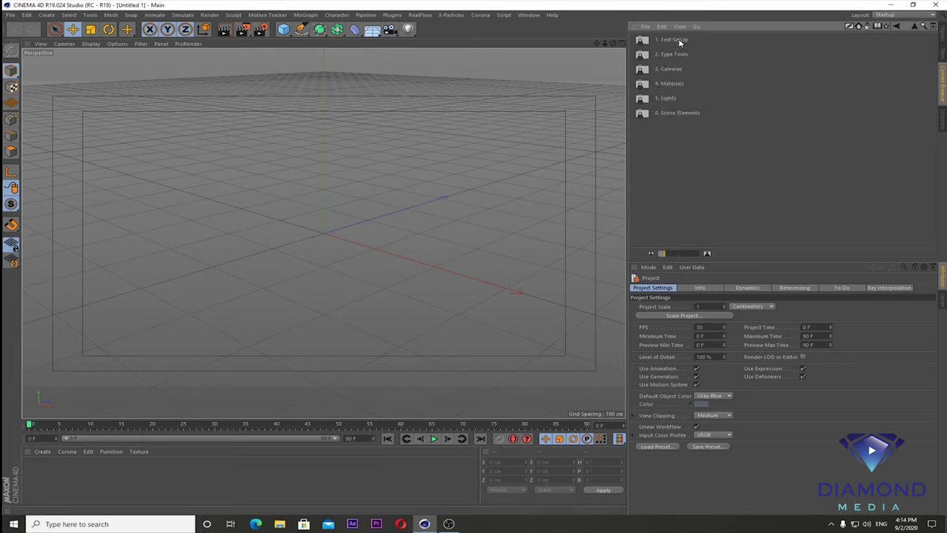
double_click(678, 38)
key("BackSpace")
key("BackSpace")
double_click(680, 54)
double_click(679, 37)
double_click(666, 40)
scroll(720, 123, "down", 5)
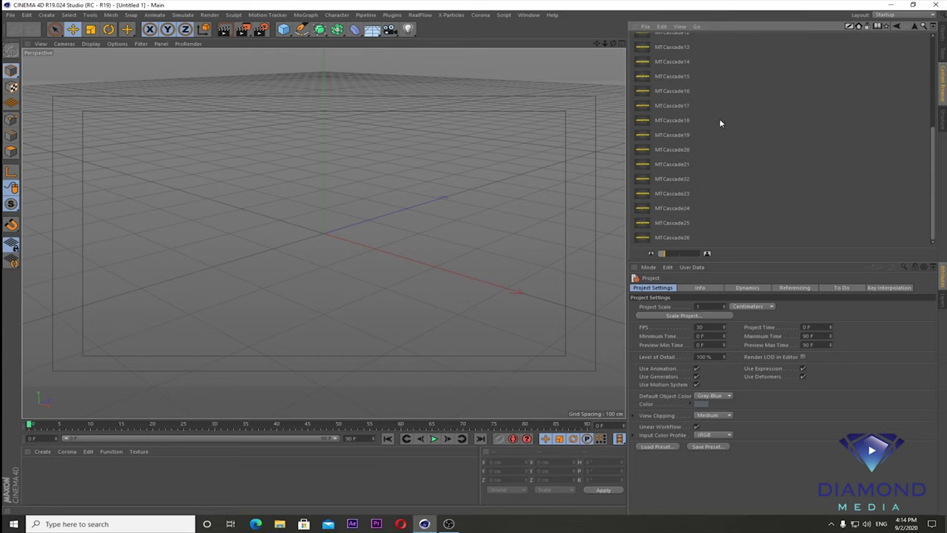
double_click(684, 184)
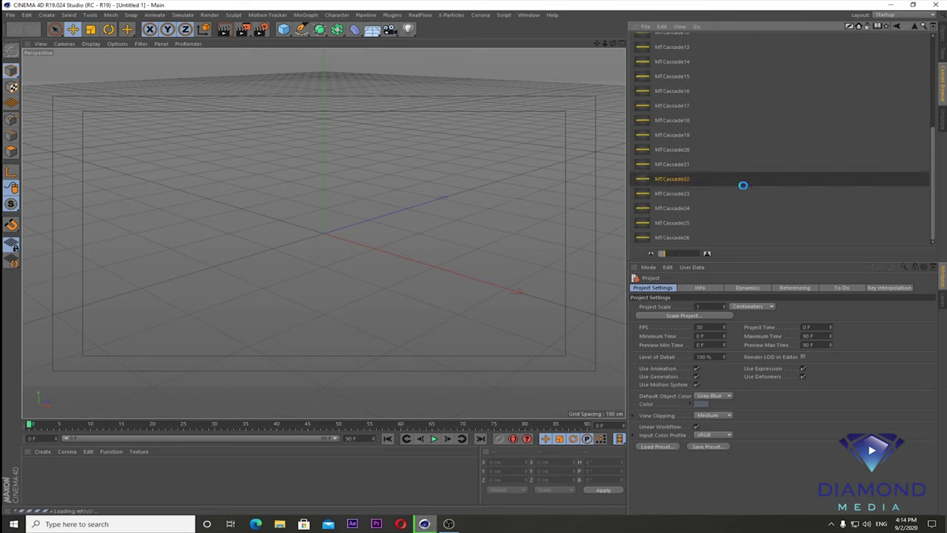
left_click(940, 31)
- Scrub and play the preset animation, then orbit to a front view of MOVIETYPE
left_click_drag(155, 427, 216, 427)
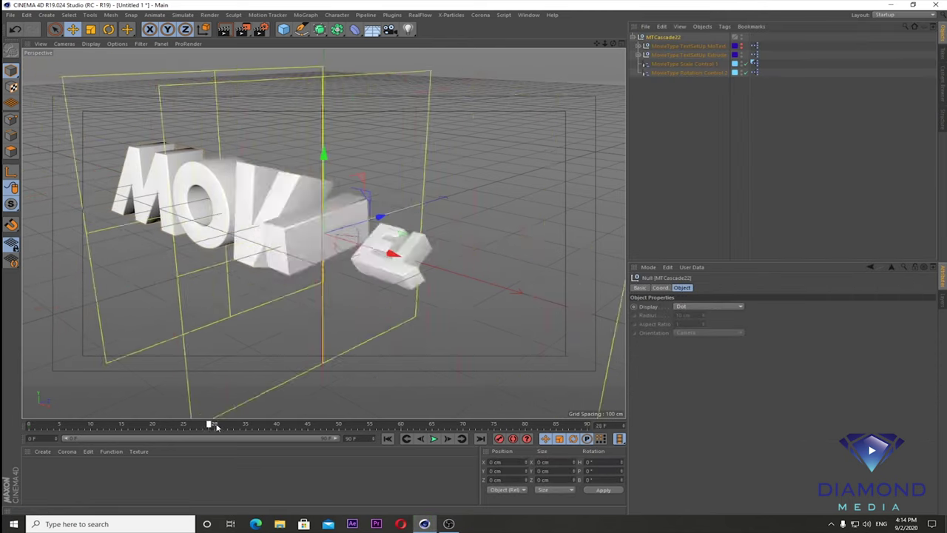
key("F8")
mouse_move(416, 332)
left_mouse_down("alt")
mouse_move(518, 259)
mouse_move(488, 273)
mouse_move(504, 266)
left_mouse_up("alt")
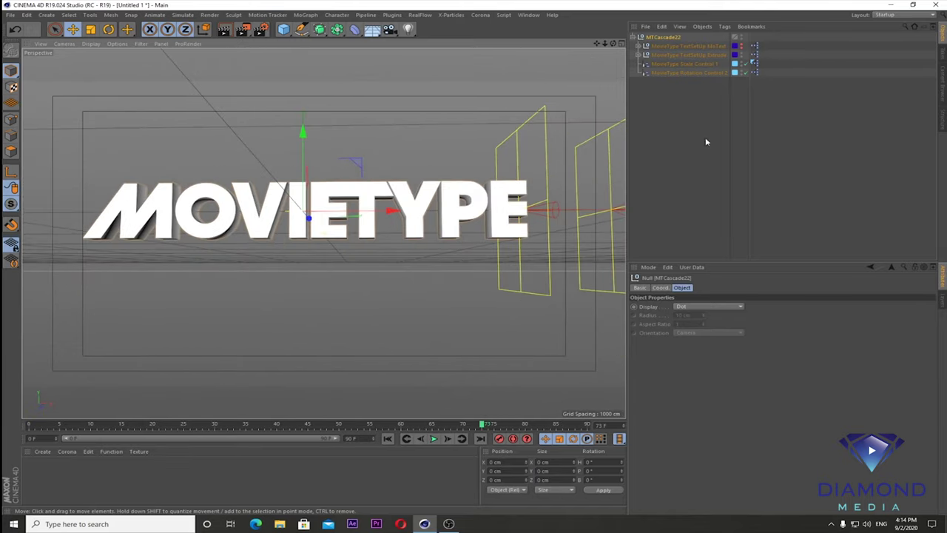
- Hide the extruded text copy and select the MoText setup's Mograph Text object
left_click(742, 47)
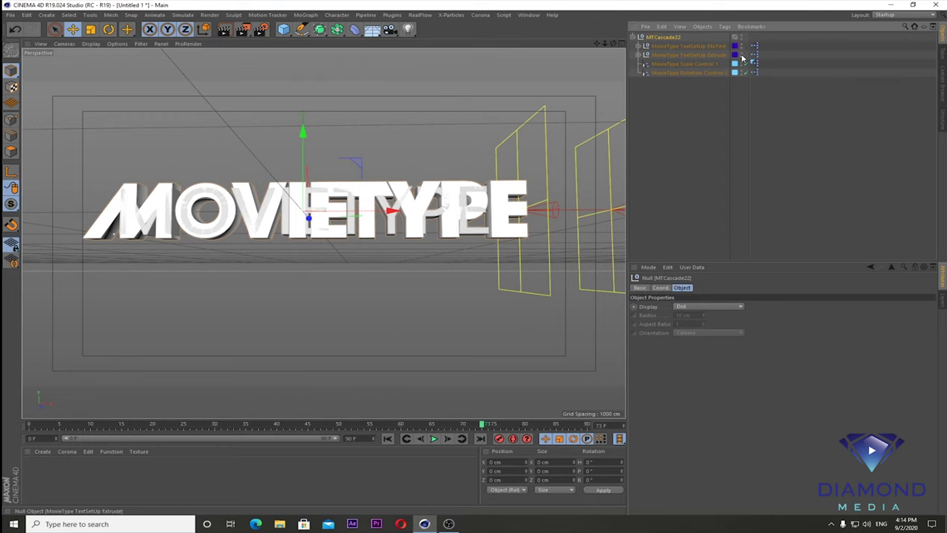
left_click(745, 56)
left_click(641, 46)
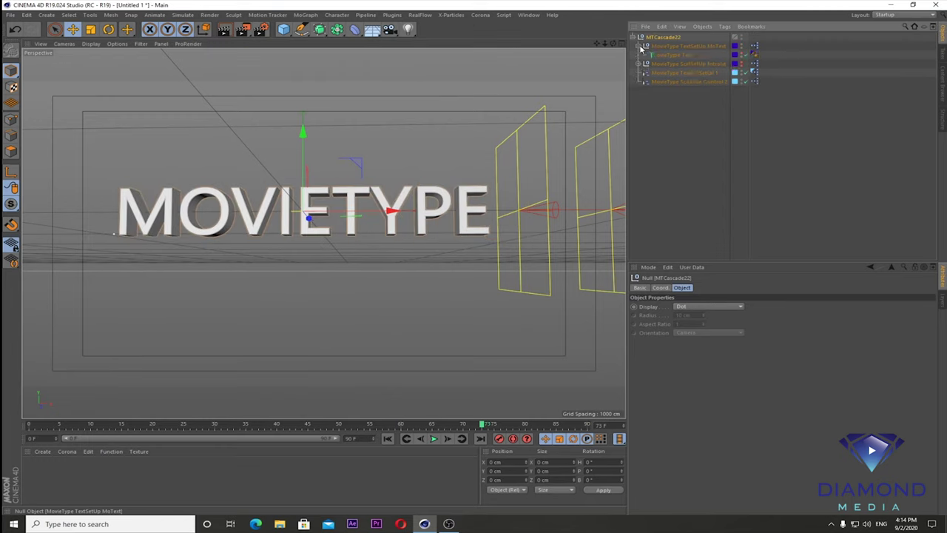
left_click(666, 54)
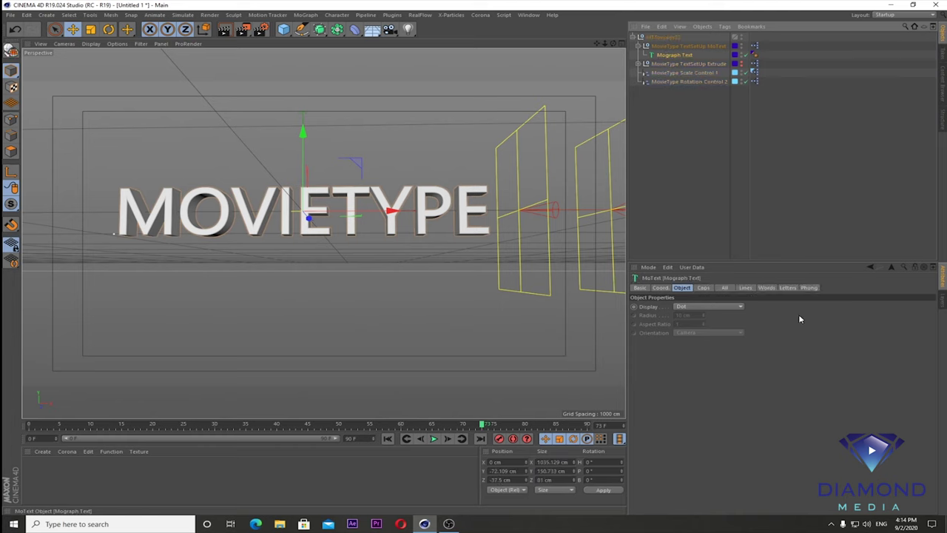
left_click(653, 333)
- Replace the MOVIETYPE title text with '4K Render'
key("ctrl+a")
type("D")
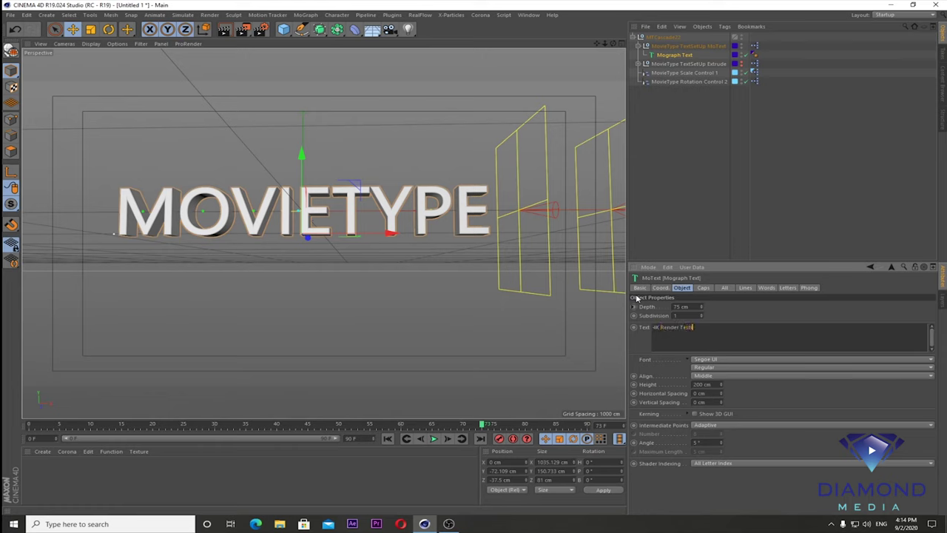
left_click(745, 193)
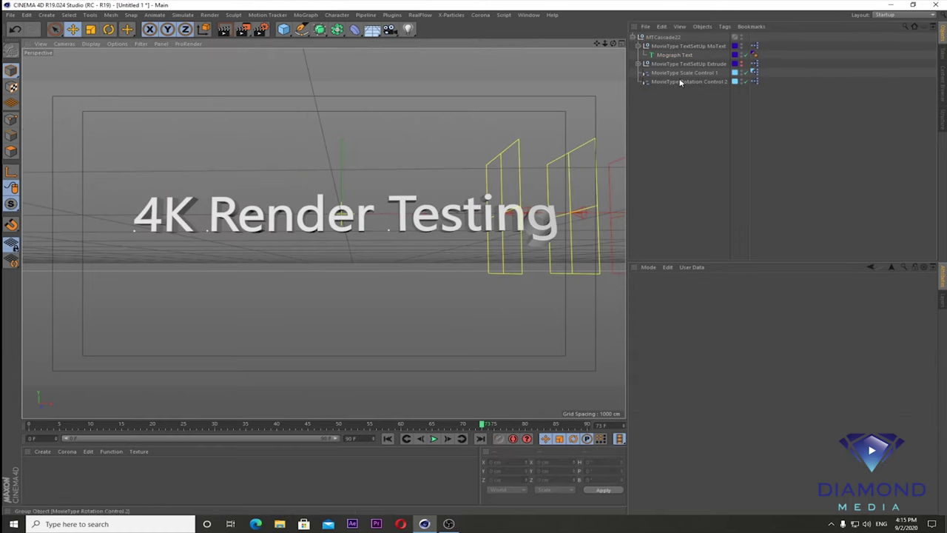
left_click(670, 54)
left_click(710, 326)
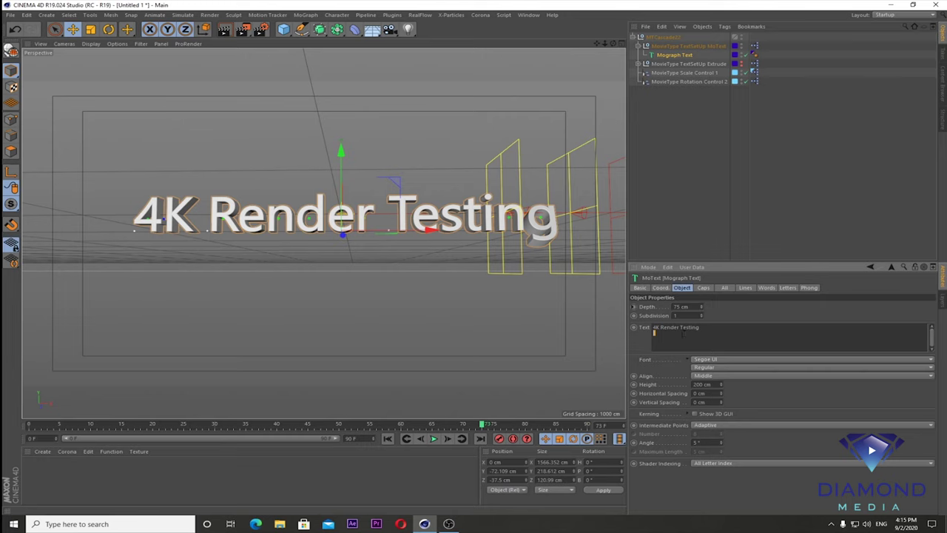
key("BackSpace")
- Switch the title's font from Segoe UI to a heavy bold font
left_click(803, 238)
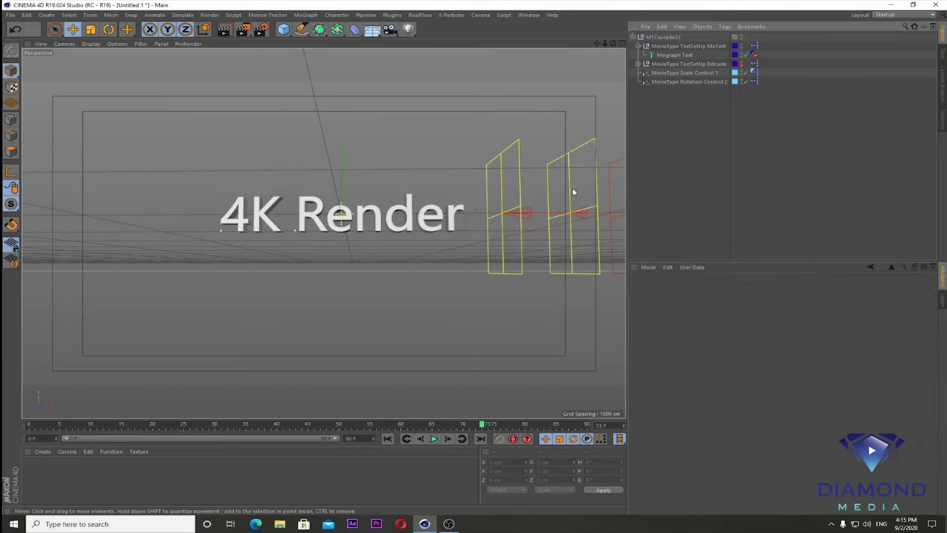
scroll(572, 187, "up", 2)
scroll(450, 257, "up", 2)
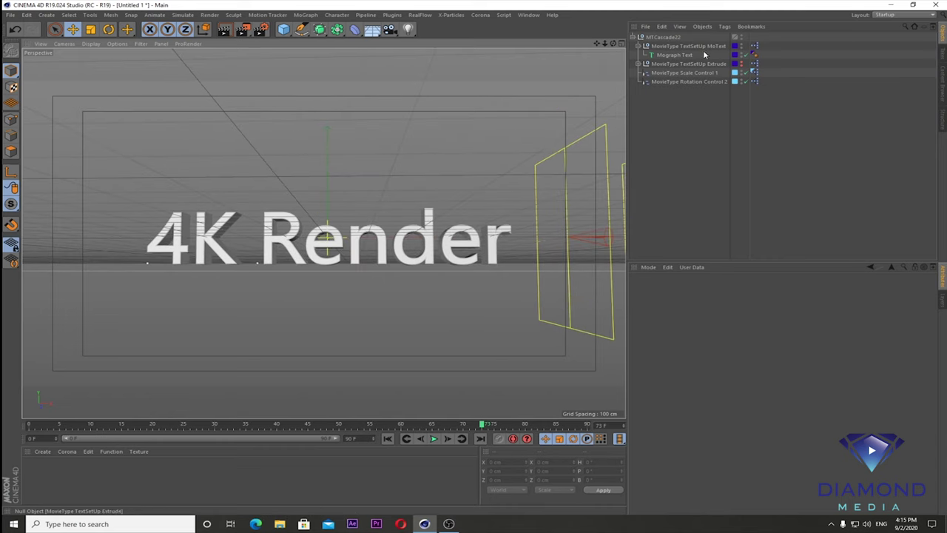
left_click(675, 56)
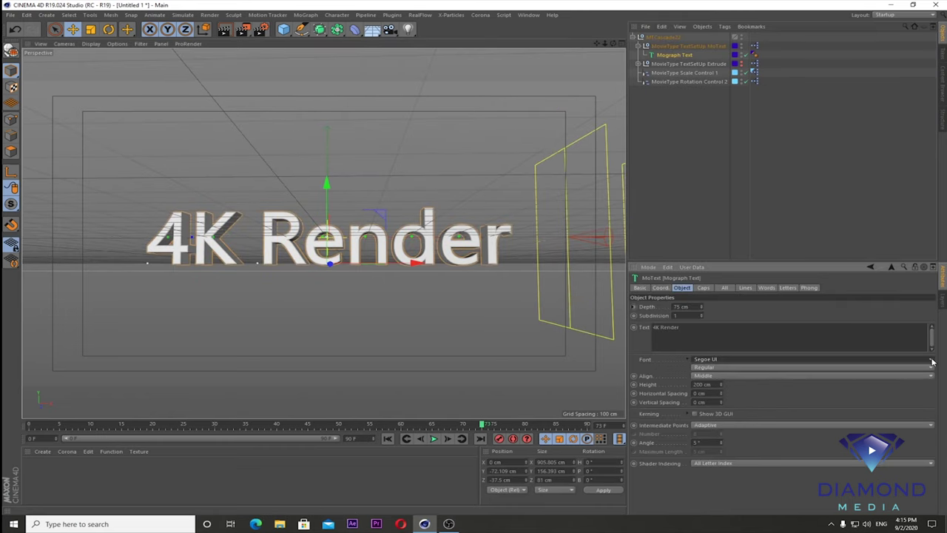
left_click(931, 362)
left_click(746, 253)
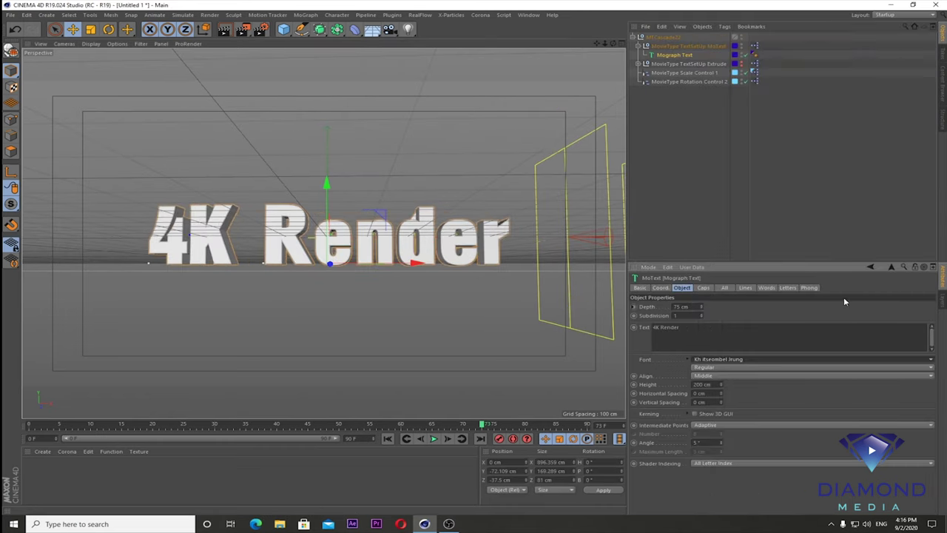
scroll(381, 263, "up", 3)
scroll(399, 251, "down", 3)
scroll(414, 246, "up", 3)
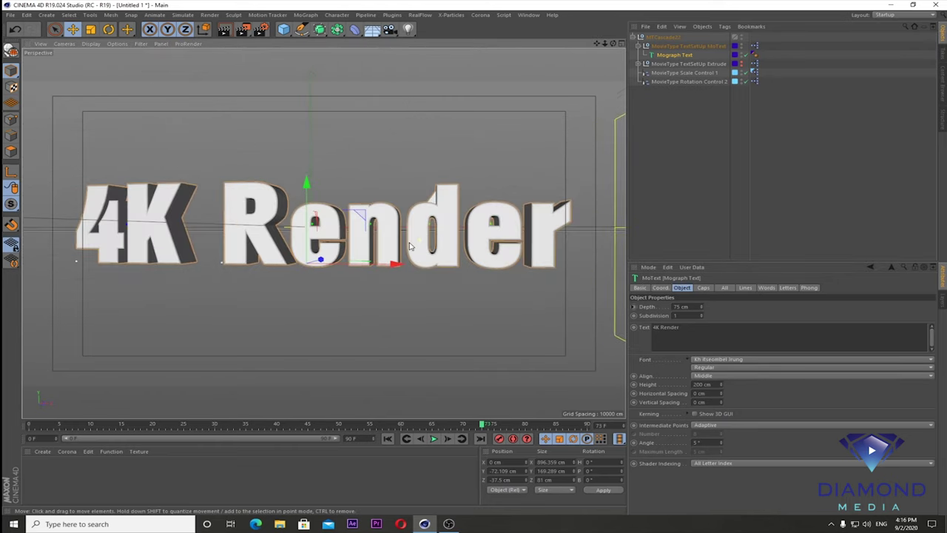
middle_click_drag(422, 243, 436, 252, "alt")
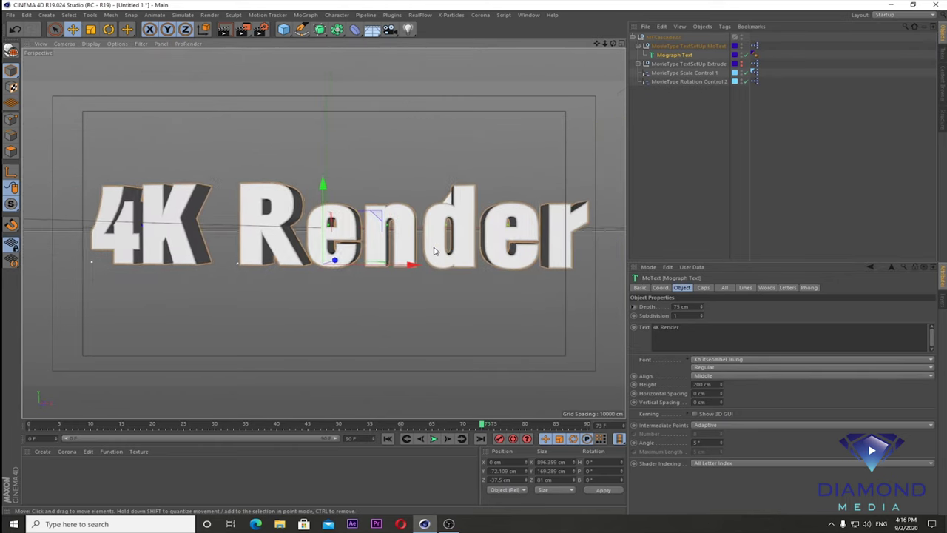
- Open News Design 07.c4d from Recent Files and copy all its materials
left_click(10, 15)
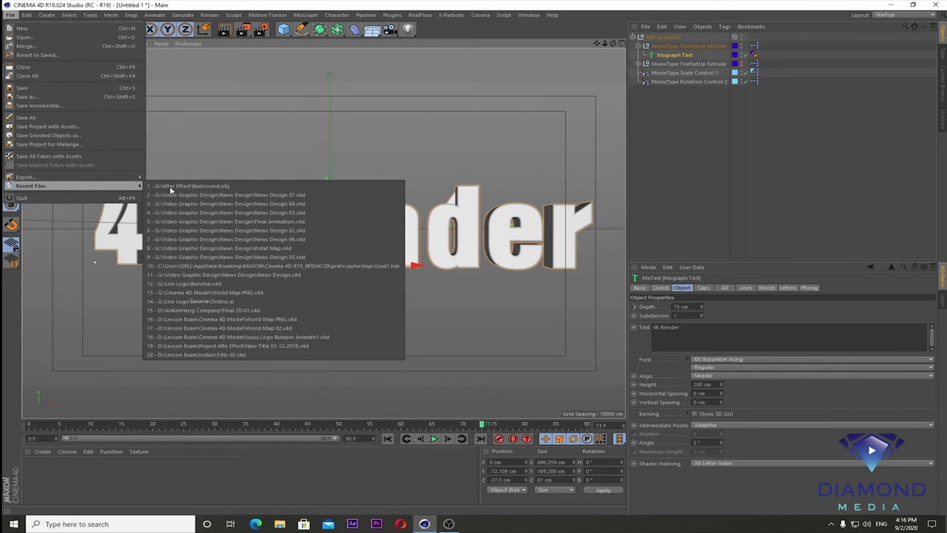
mouse_move(31, 186)
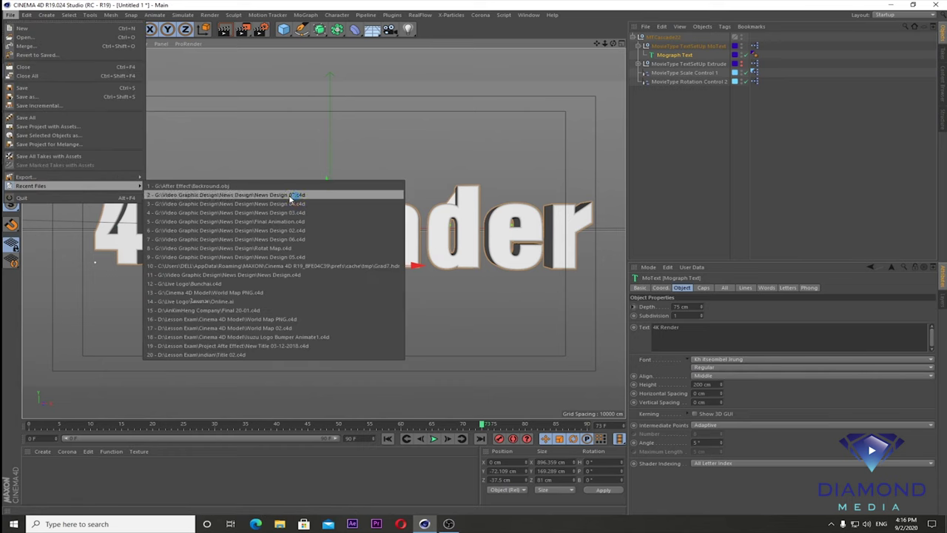
left_click(304, 195)
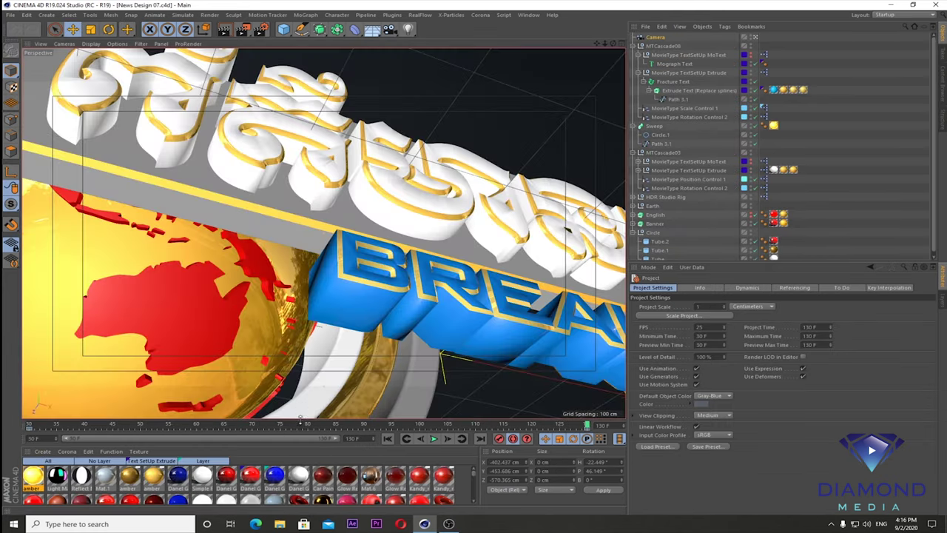
left_click_drag(301, 419, 321, 263)
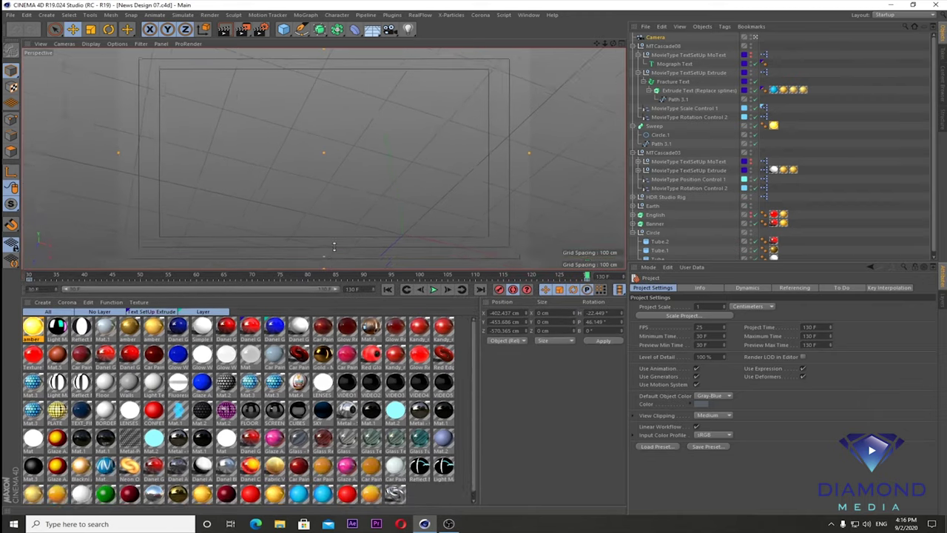
left_click(373, 465)
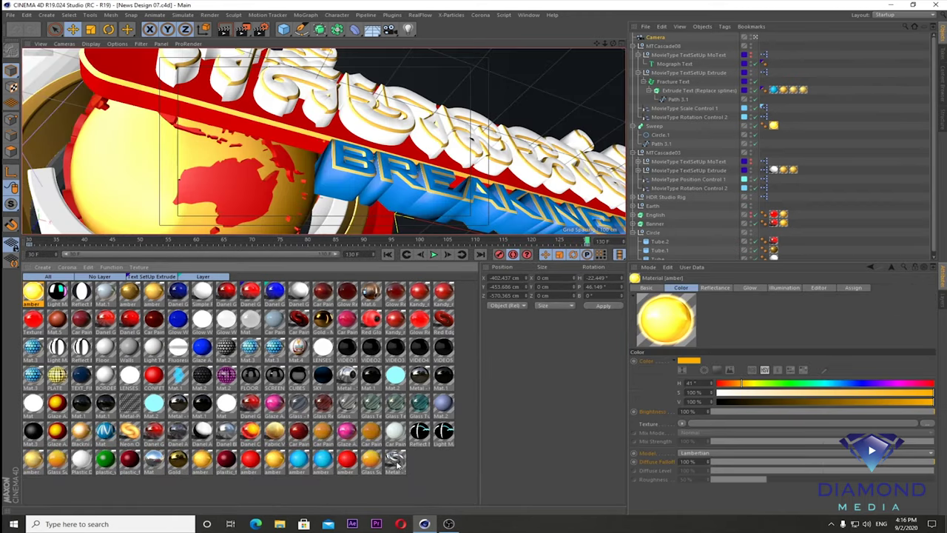
key("ctrl+a")
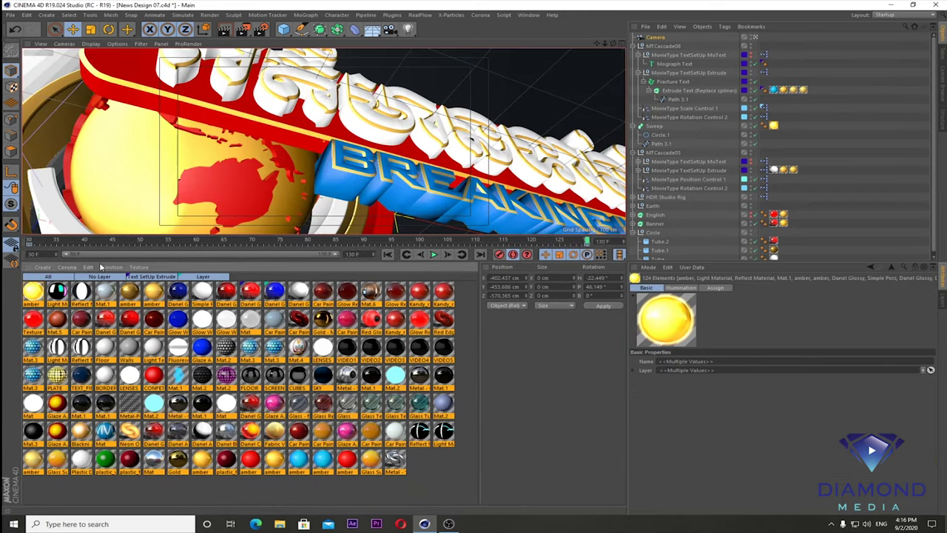
left_click(101, 267)
left_click(126, 289)
- Paste the 124 materials into Untitled 1, accepting absolute texture paths
left_click(528, 14)
left_click(551, 236)
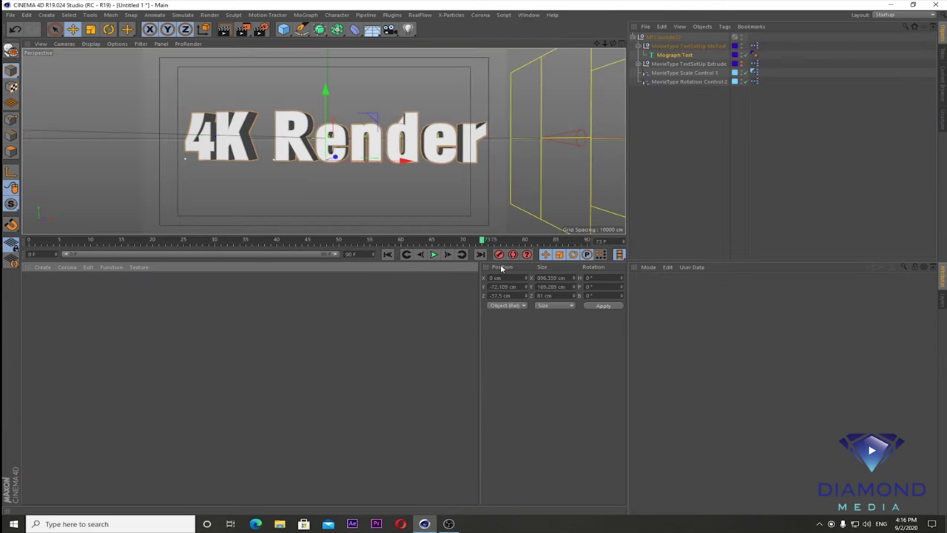
left_click(88, 267)
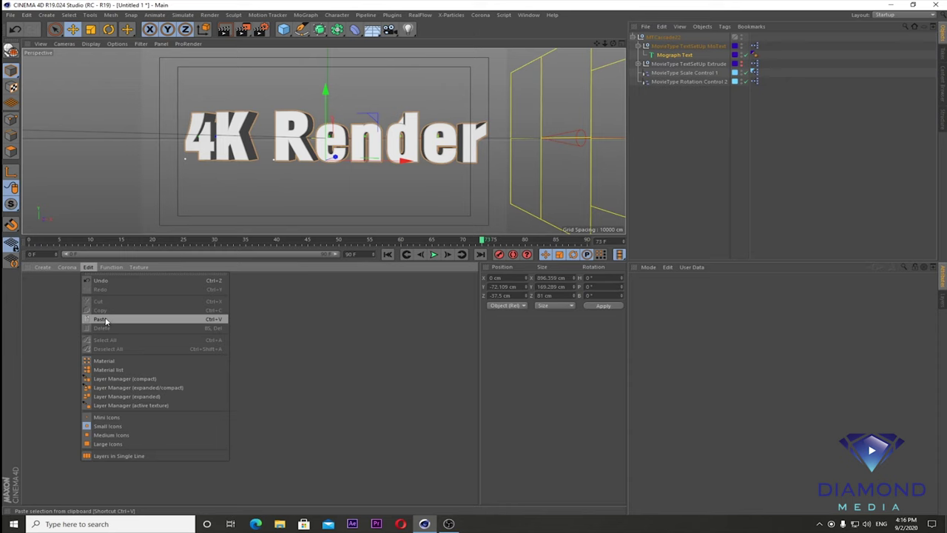
left_click(99, 316)
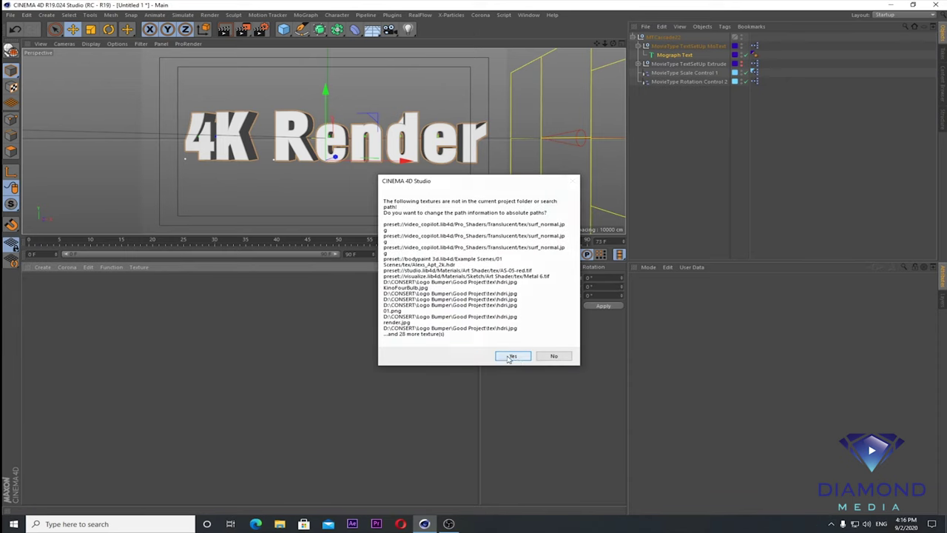
left_click(510, 355)
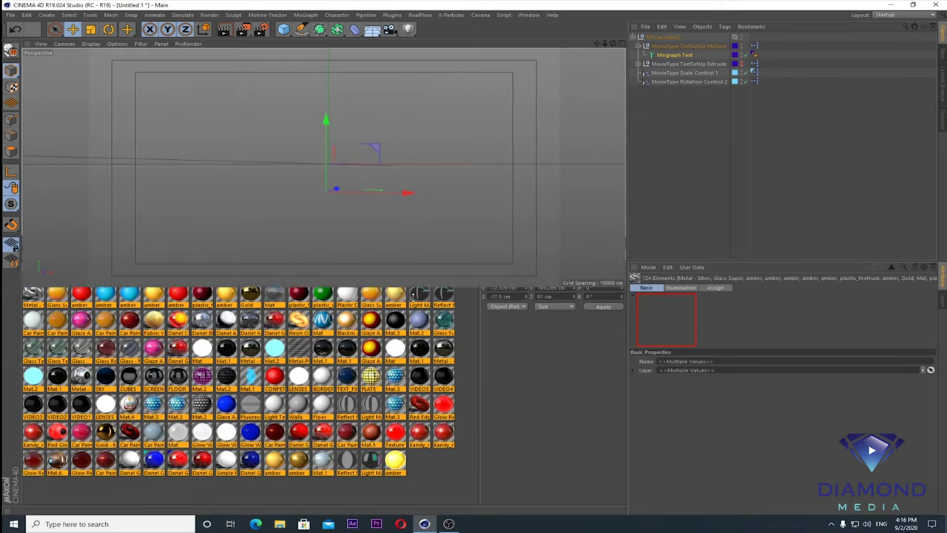
- In News Design 07, select and copy the HDR Studio Rig object
left_click(528, 15)
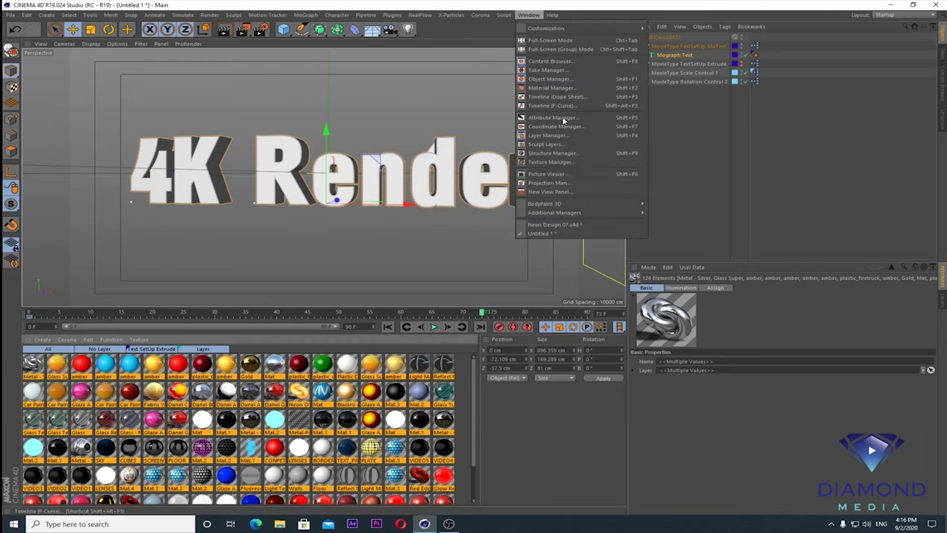
left_click(556, 227)
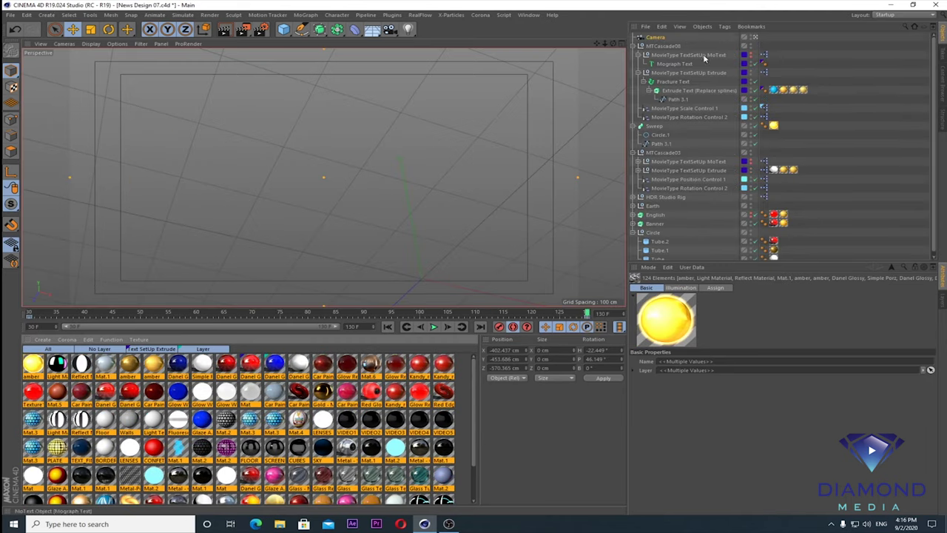
left_click(640, 55)
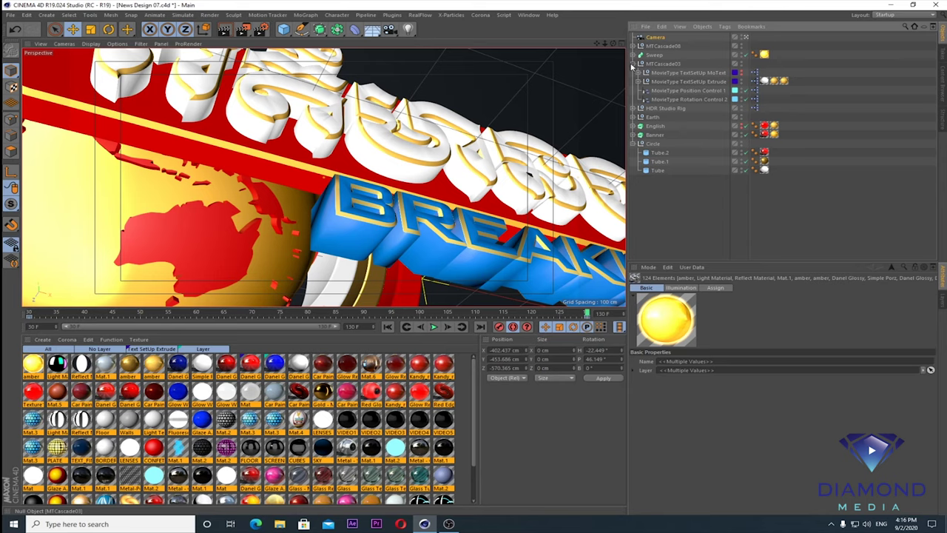
left_click(641, 63)
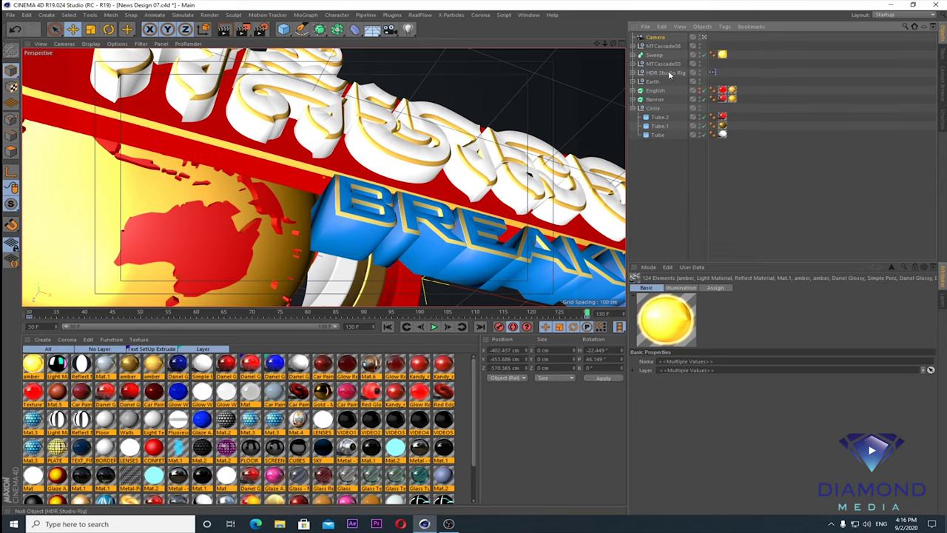
left_click(664, 72)
left_click(634, 74)
left_click(635, 73)
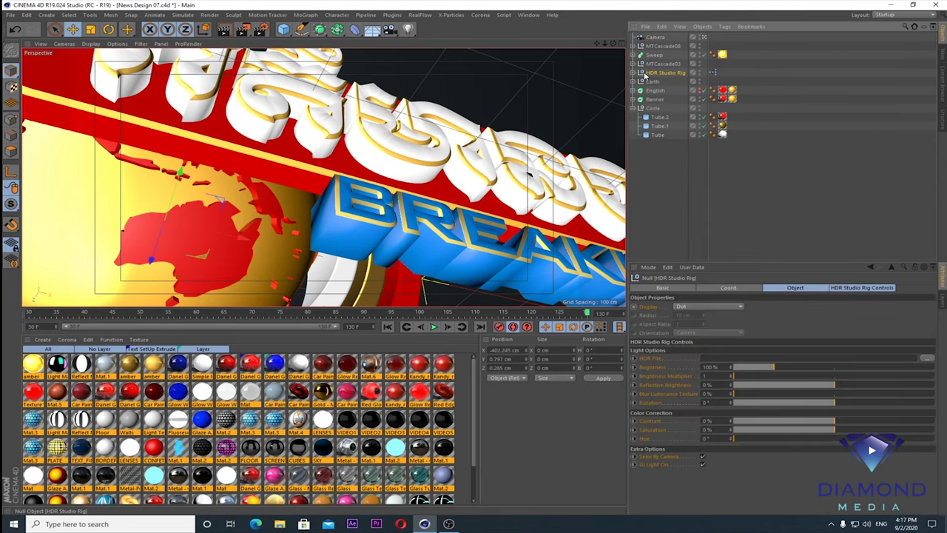
left_click(634, 73)
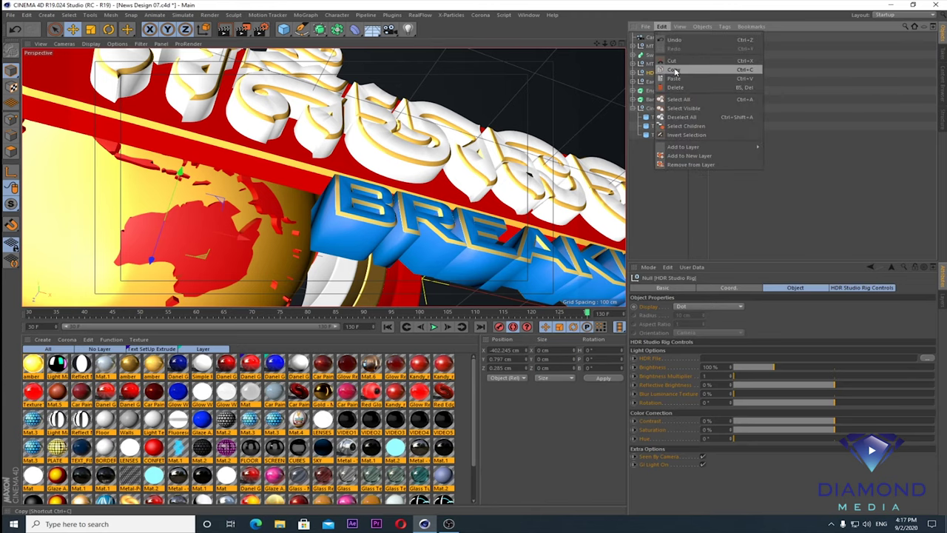
left_click(634, 73)
- Paste the HDR Studio Rig into the Untitled 1 scene
left_click(529, 15)
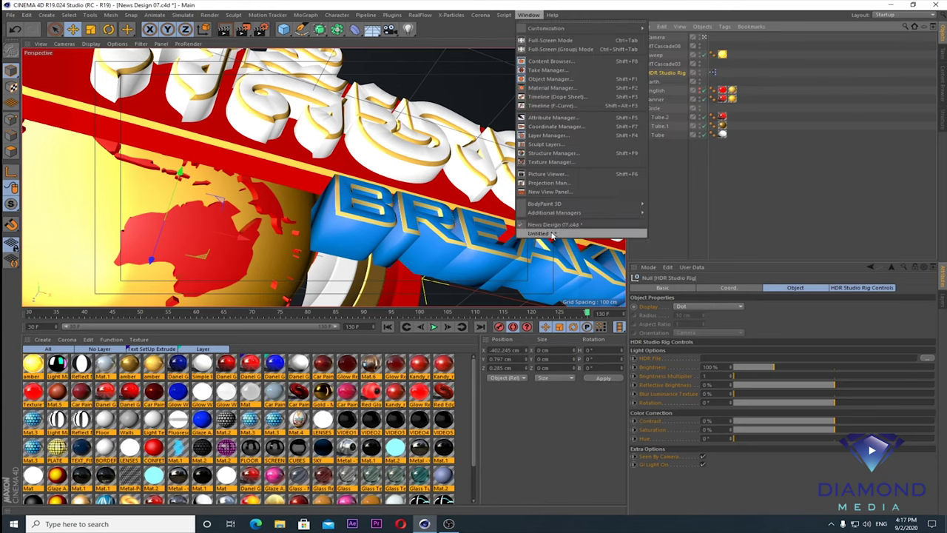
left_click(577, 233)
left_click(661, 26)
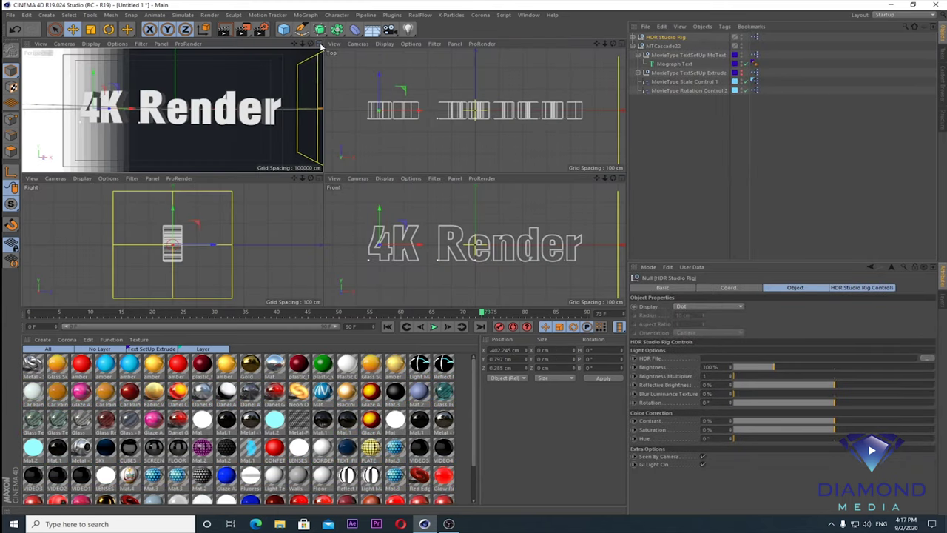
- Maximize the perspective view and apply the amber material to the 4K Render text
left_click(321, 45)
left_click_drag(628, 300, 760, 302)
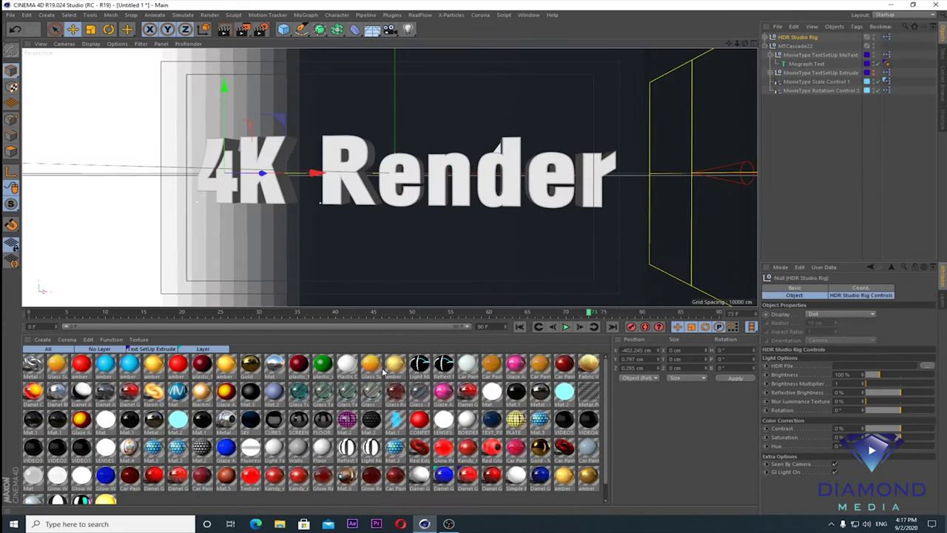
left_click(151, 364)
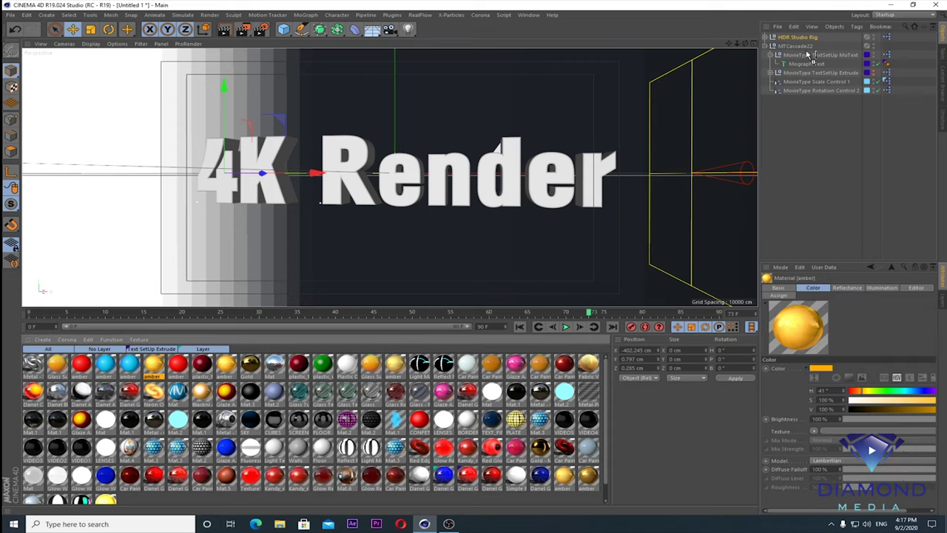
left_click_drag(809, 104, 820, 56)
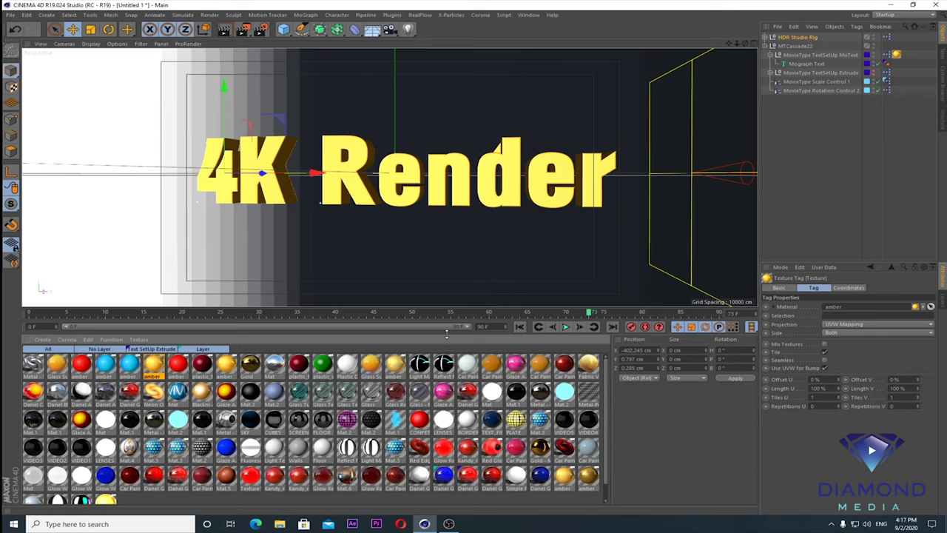
- Add Metal - Silver to the text, restricted to the R2 selection
left_click(57, 391)
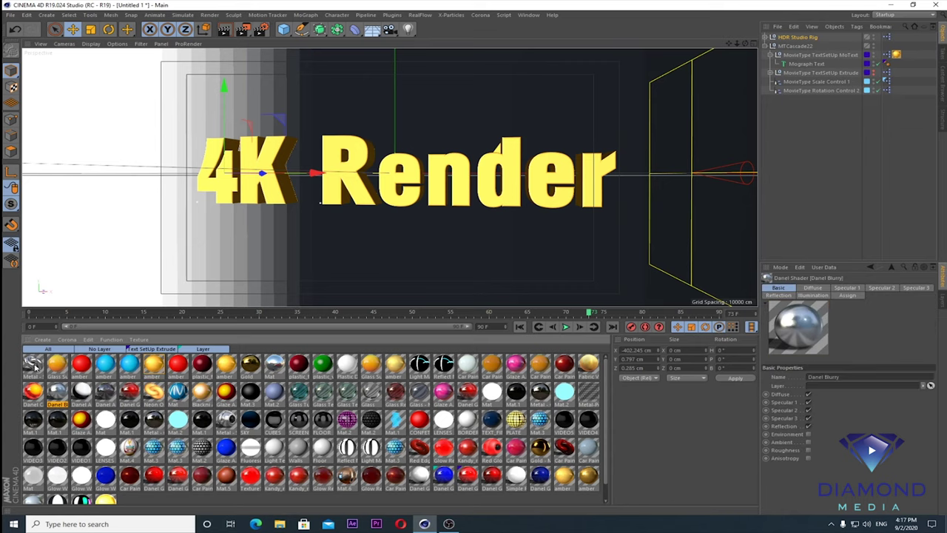
left_click_drag(841, 59, 842, 59)
type("R1")
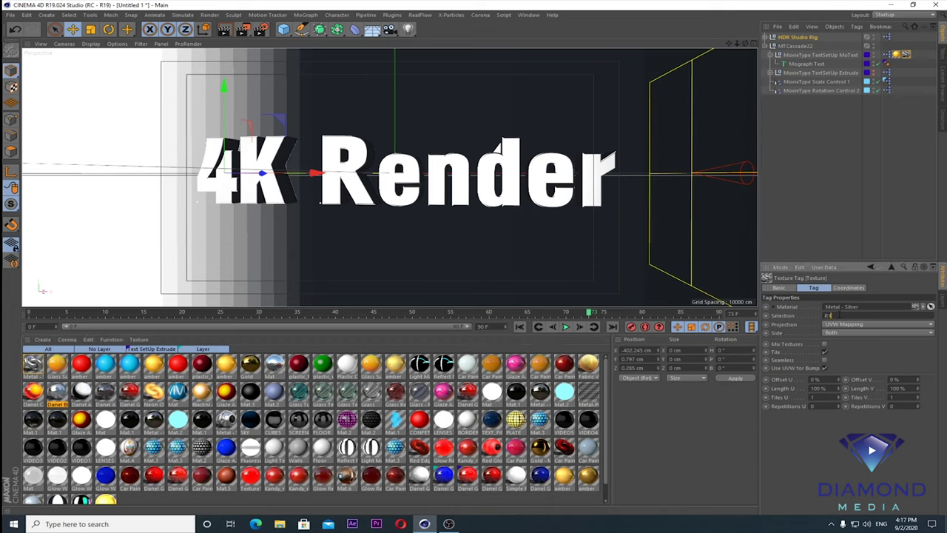
key("Return")
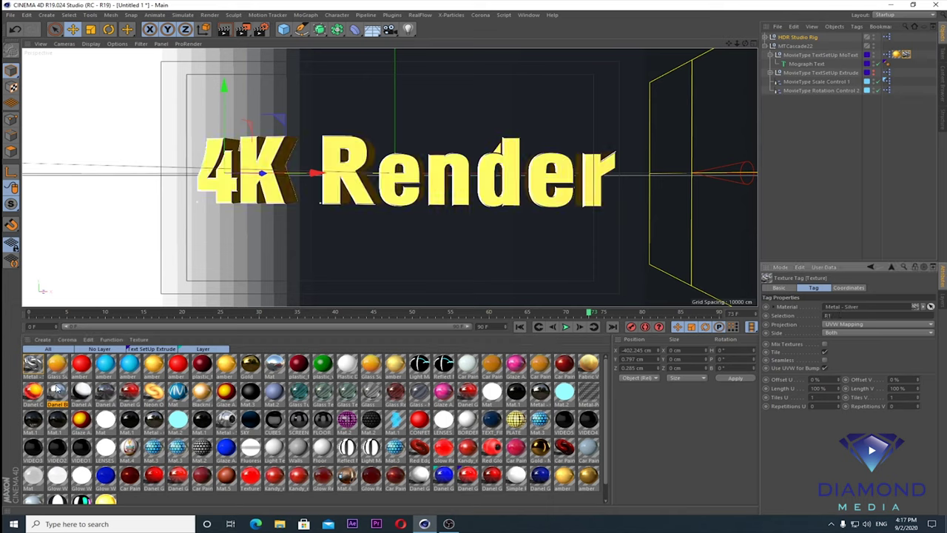
key("BackSpace")
key("BackSpace")
key("Return")
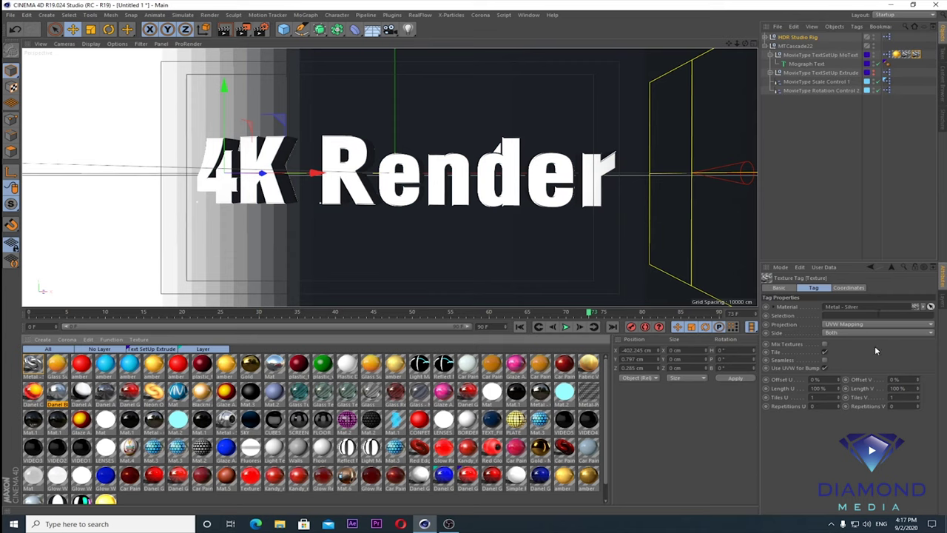
left_click(862, 313)
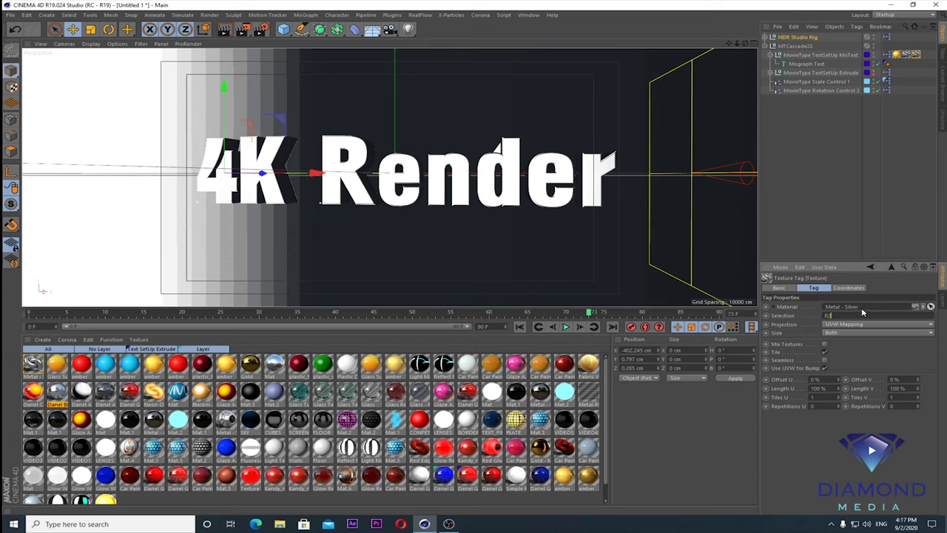
type("2")
key("Return")
- Play the animation to check the textured title
scroll(578, 213, "up", 2)
scroll(548, 207, "up", 2)
scroll(518, 214, "up", 1)
scroll(522, 222, "up", 1)
scroll(525, 247, "up", 2)
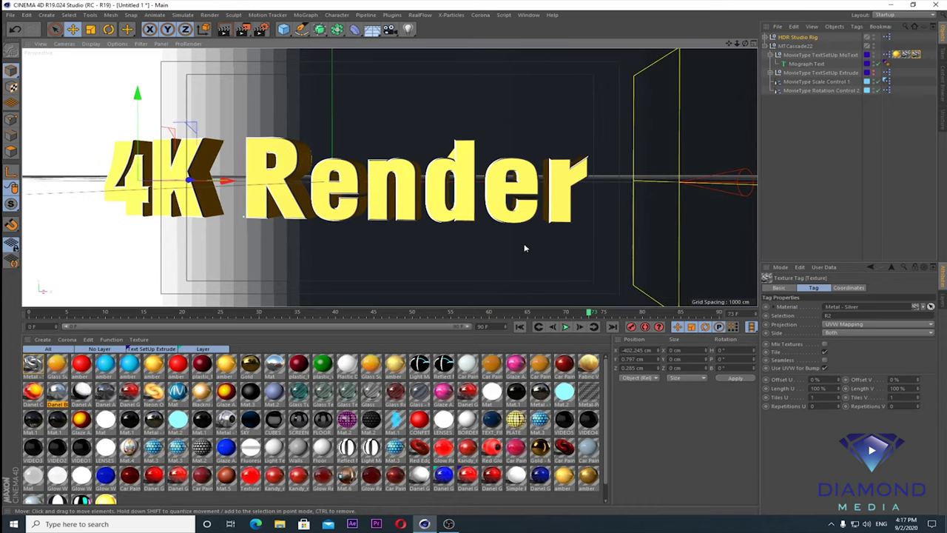
left_click(566, 327)
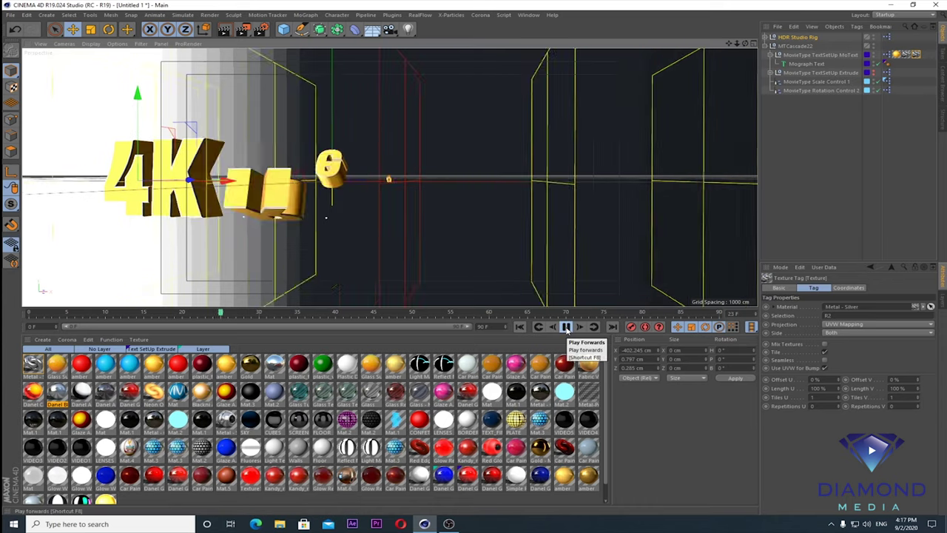
- Toggle off the HDR Studio Rig's viewport visibility and replay to around frame 55
left_click(566, 328)
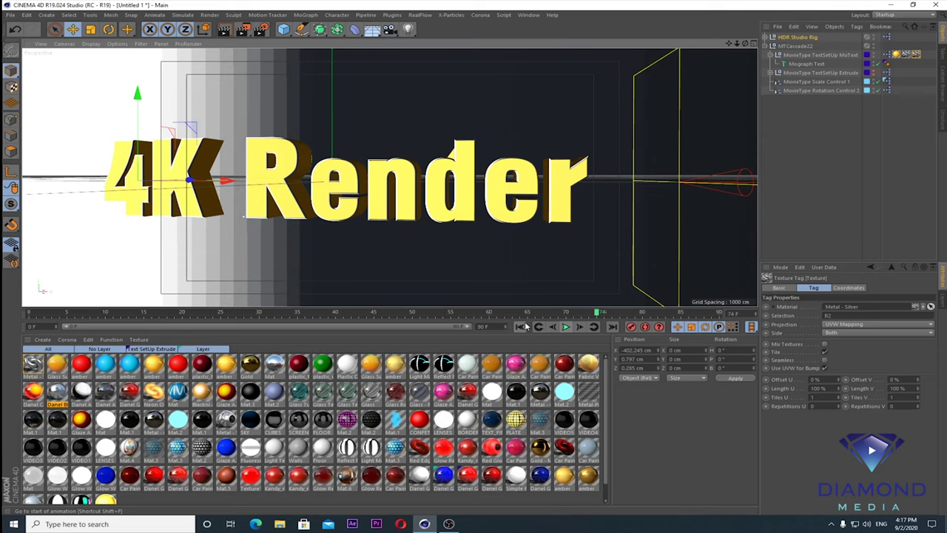
mouse_move(524, 312)
left_mouse_down()
mouse_move(157, 312)
mouse_move(430, 326)
mouse_move(661, 313)
left_mouse_up()
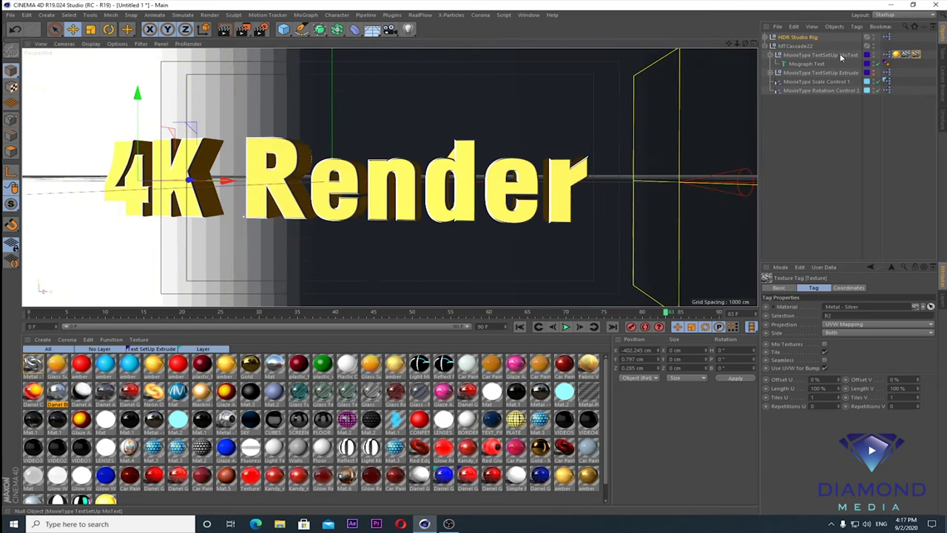
left_click(873, 37)
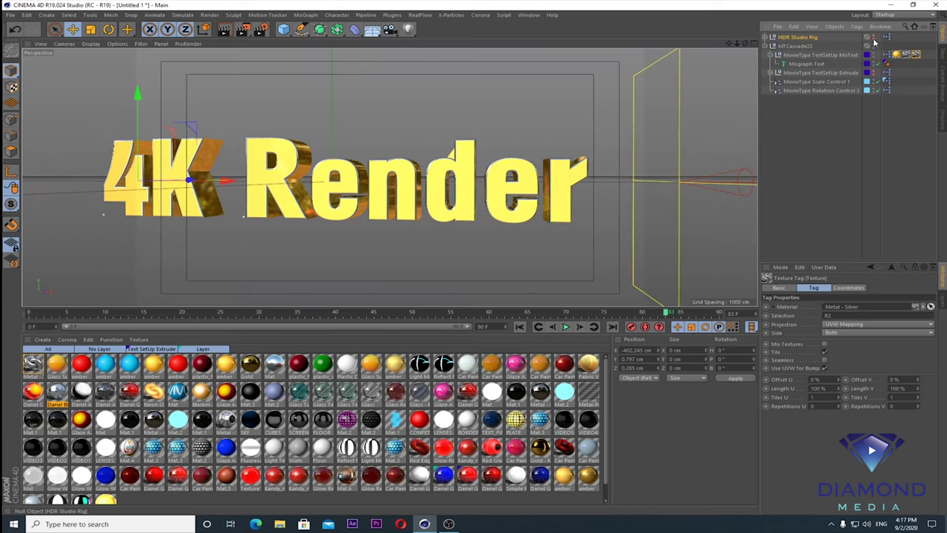
left_click(566, 327)
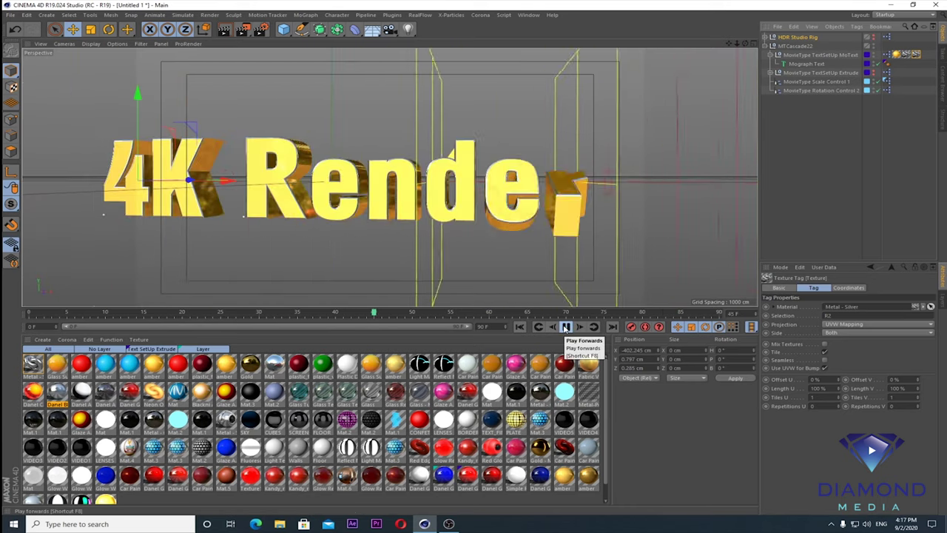
left_click(565, 326)
middle_click_drag(470, 233, 502, 238, "alt")
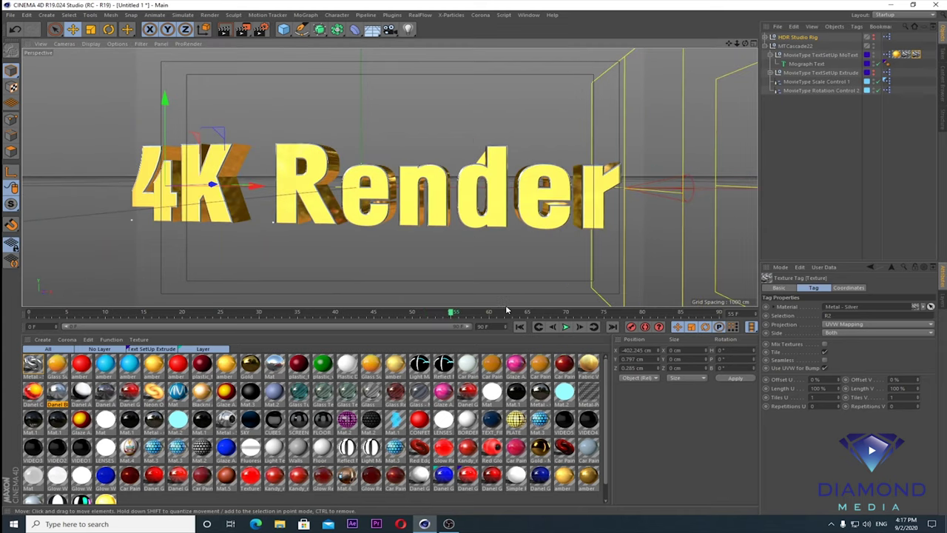
left_click_drag(507, 332, 509, 401)
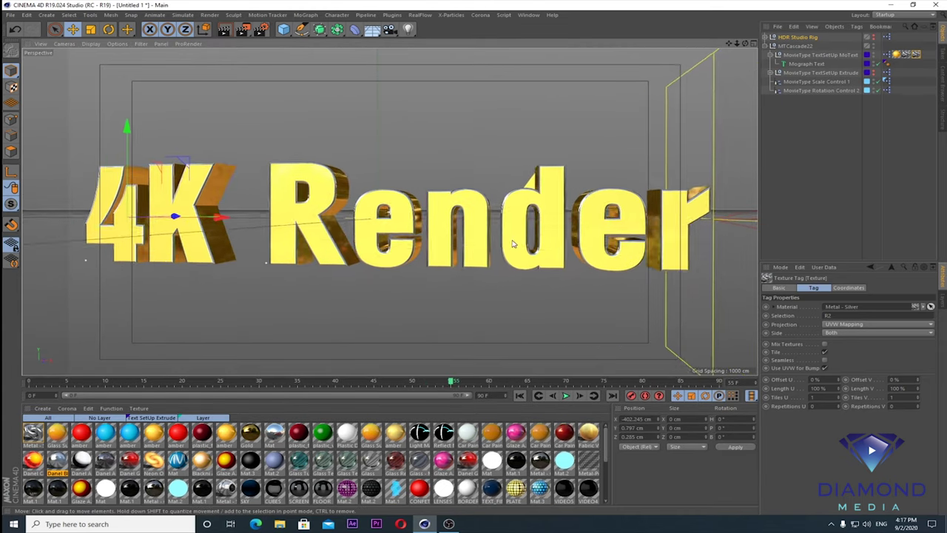
left_click_drag(512, 244, 527, 237, "alt")
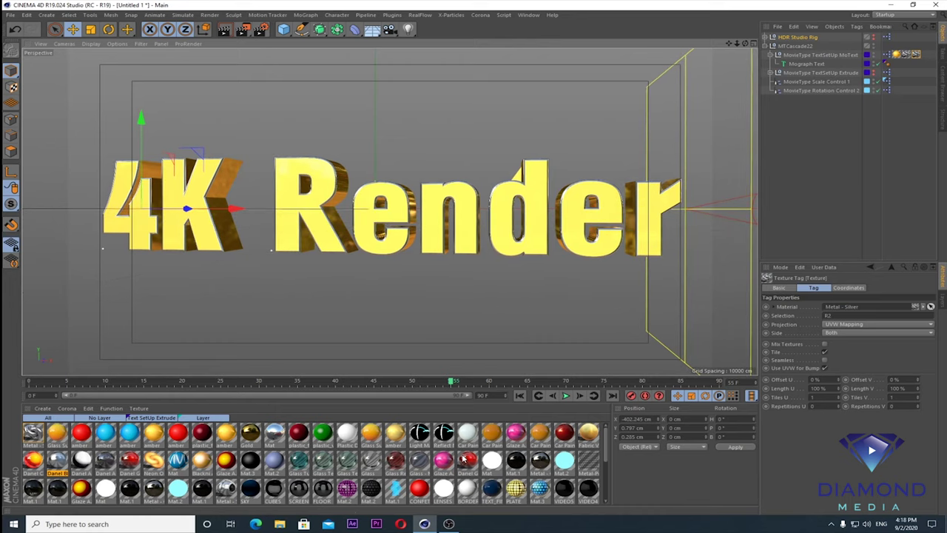
- Apply Glaze A.1 to the text, restricted to the C1 caps selection
left_click(515, 433)
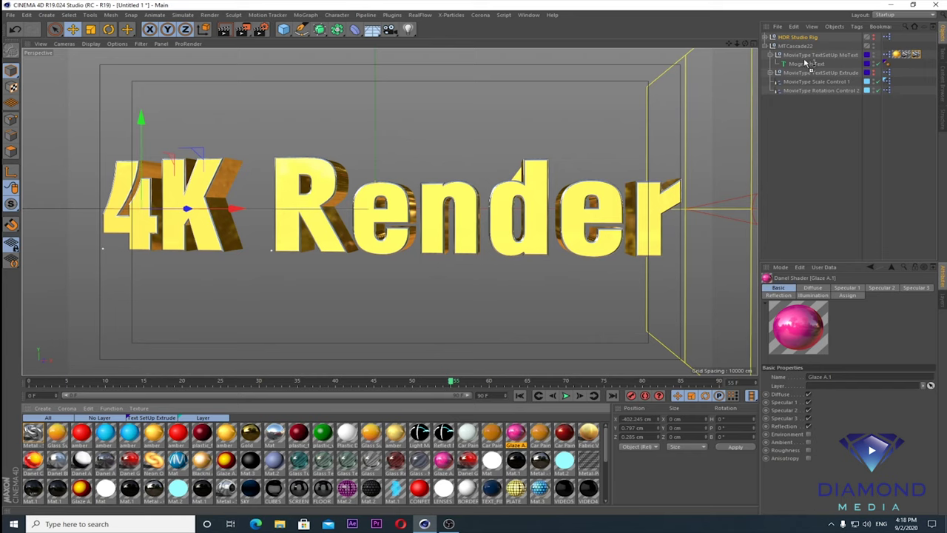
left_click_drag(792, 74, 810, 57)
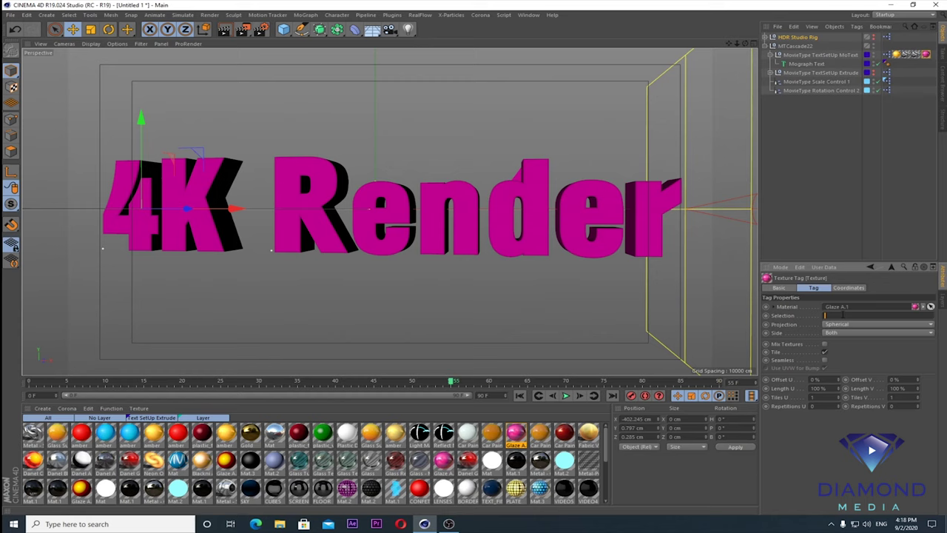
type("C1")
key("Return")
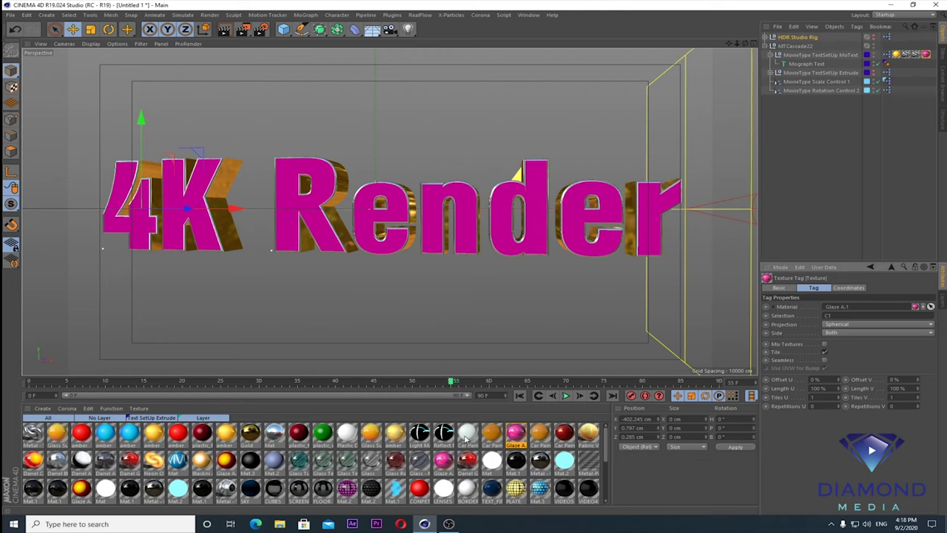
- Play the animation, then swap the C1 tag's material to amber
key("Delete")
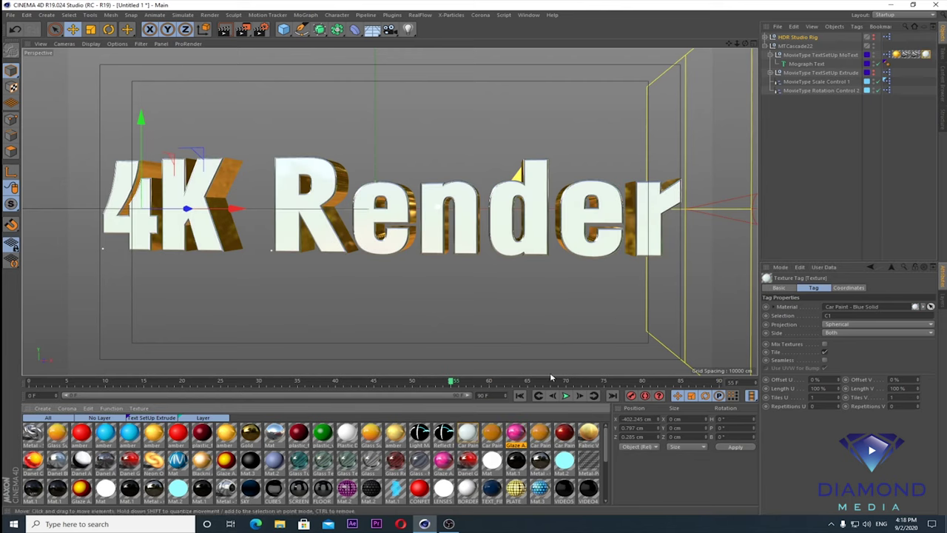
left_click(566, 395)
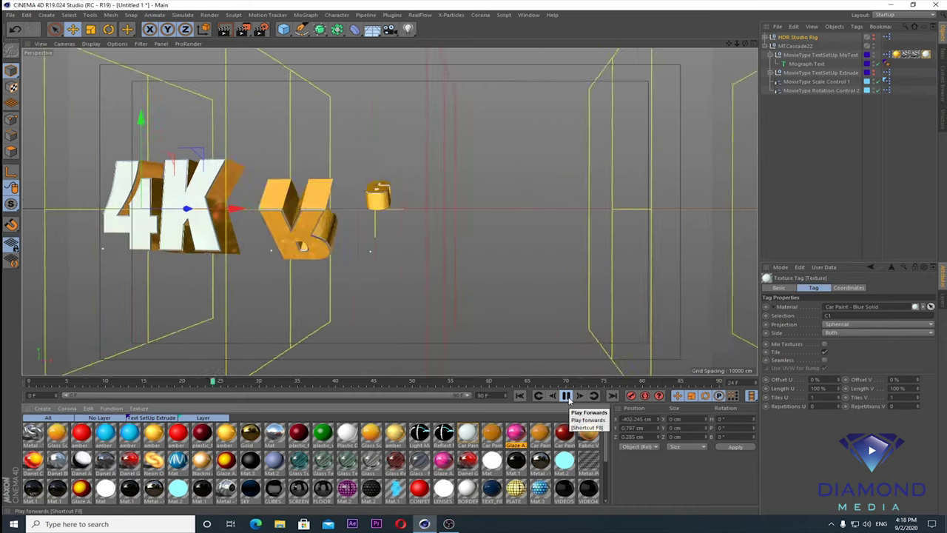
left_click(566, 395)
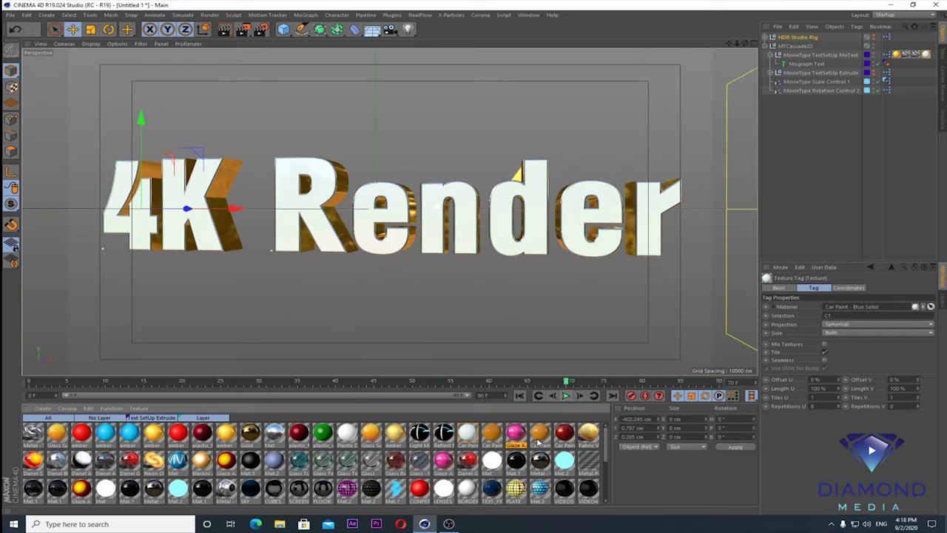
left_click_drag(926, 56, 924, 55)
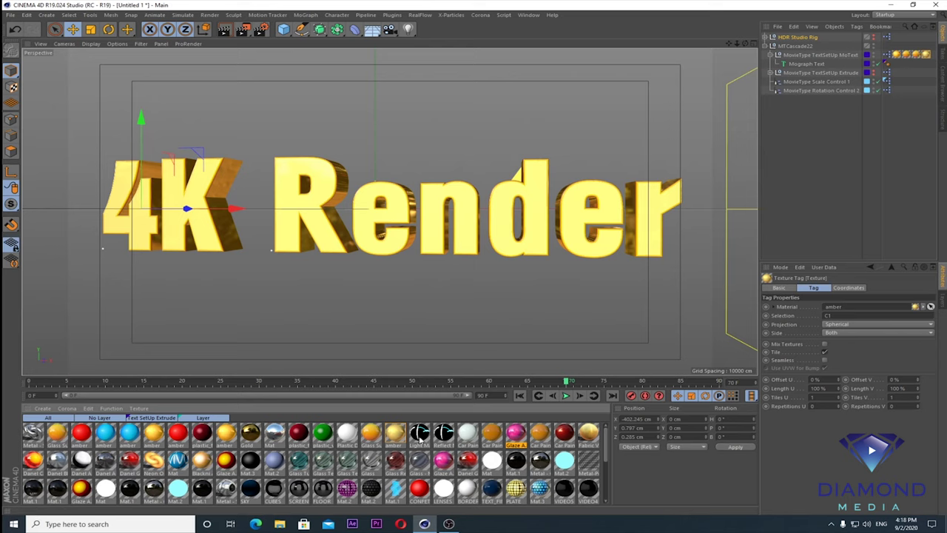
- Swap the caps material to Car Paint - Blue Solid, then apply Plastic Dull Translucent to the text
left_click_drag(931, 57, 931, 57)
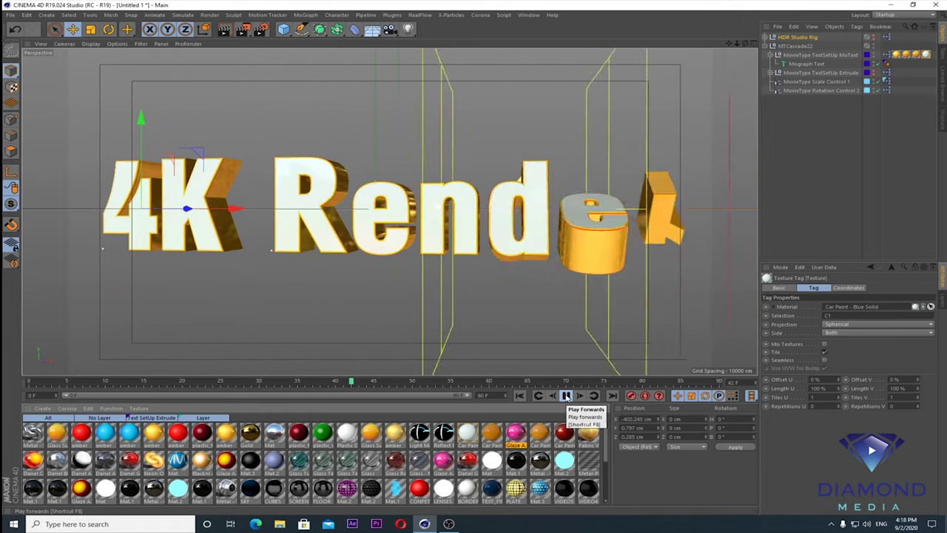
left_click(566, 395)
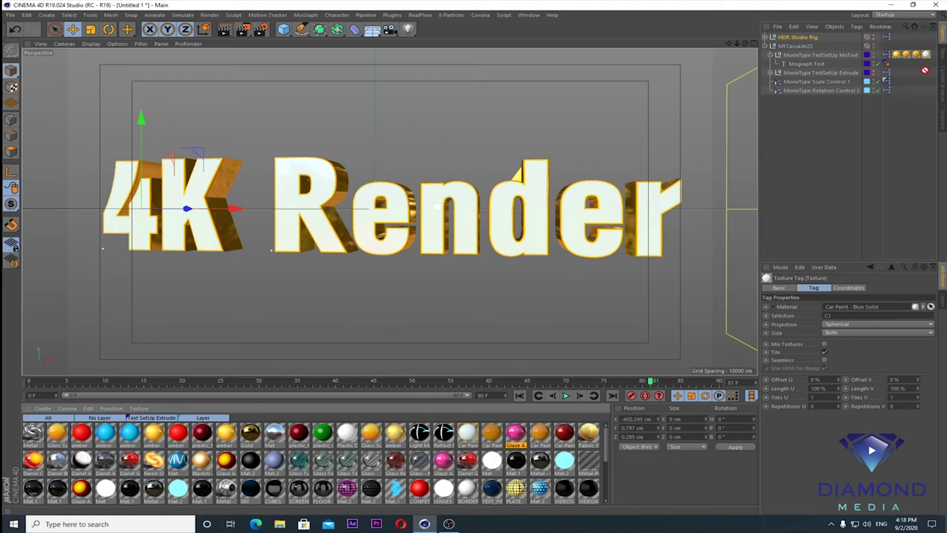
left_click(928, 56)
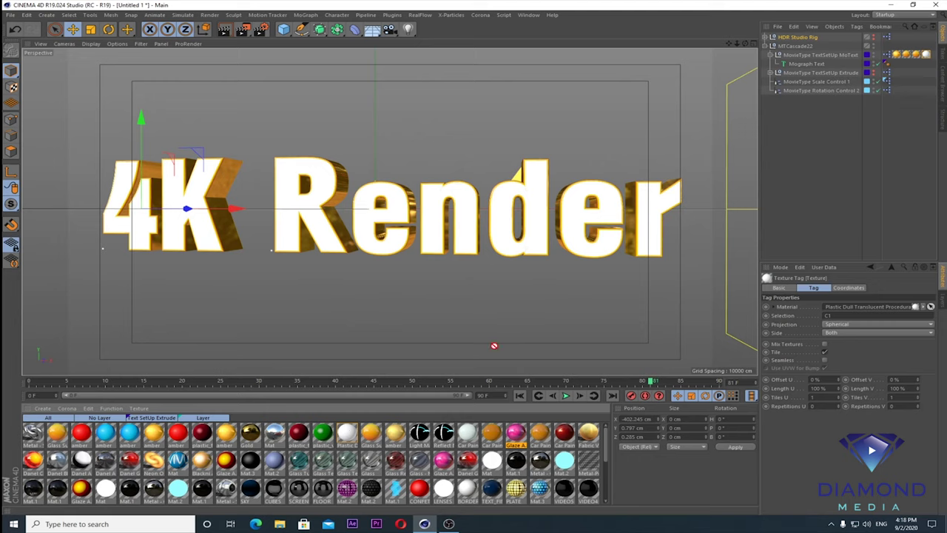
left_click_drag(818, 58, 820, 59)
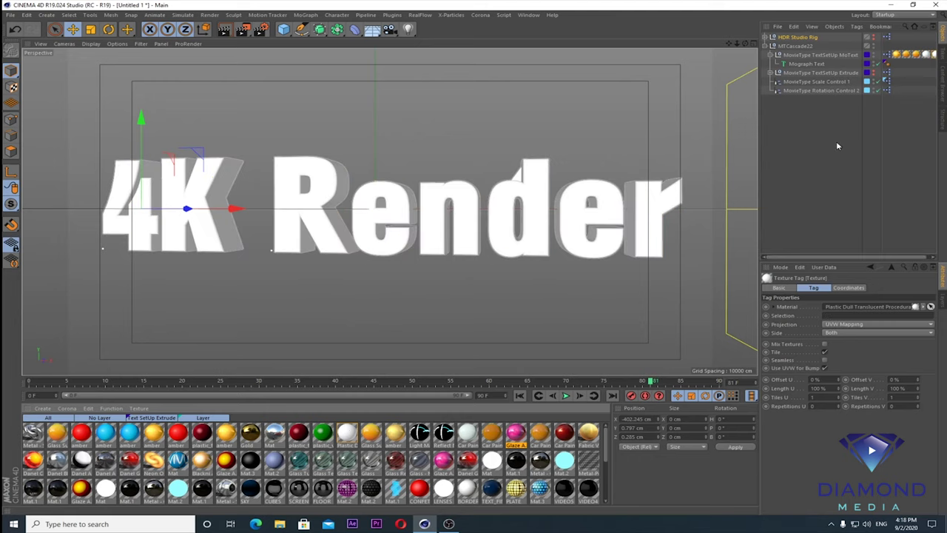
- Limit the Plastic Dull Translucent tag to selection C2 and play the animation to check
left_click(842, 316)
type("C2")
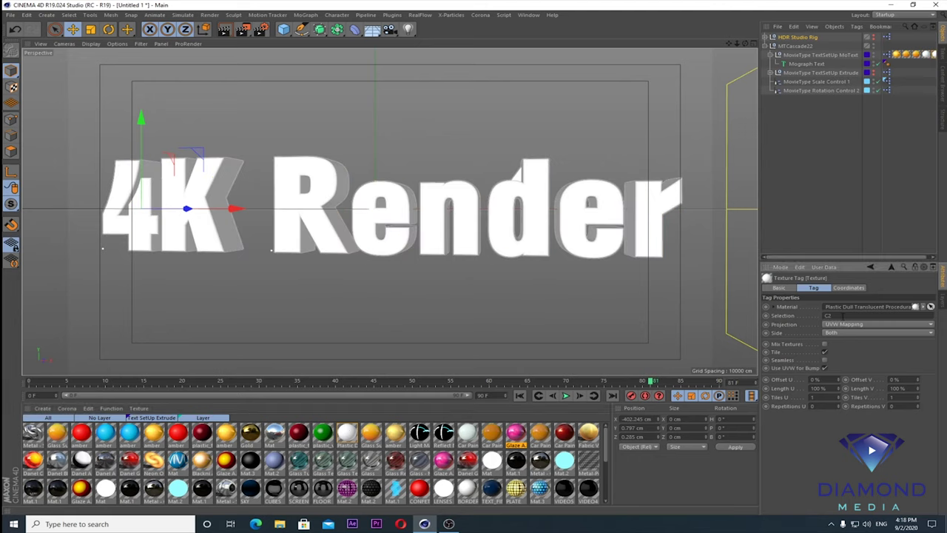
key("Return")
left_click(566, 396)
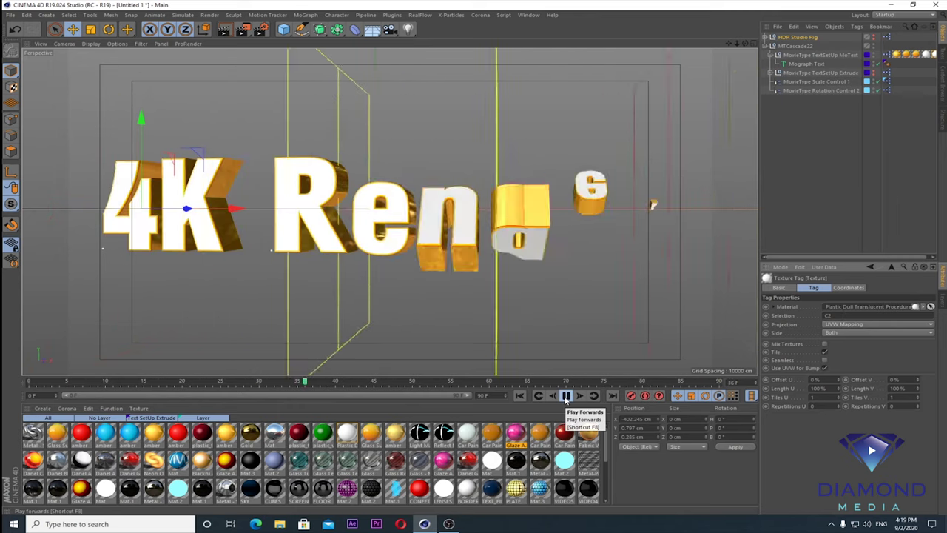
left_click(566, 396)
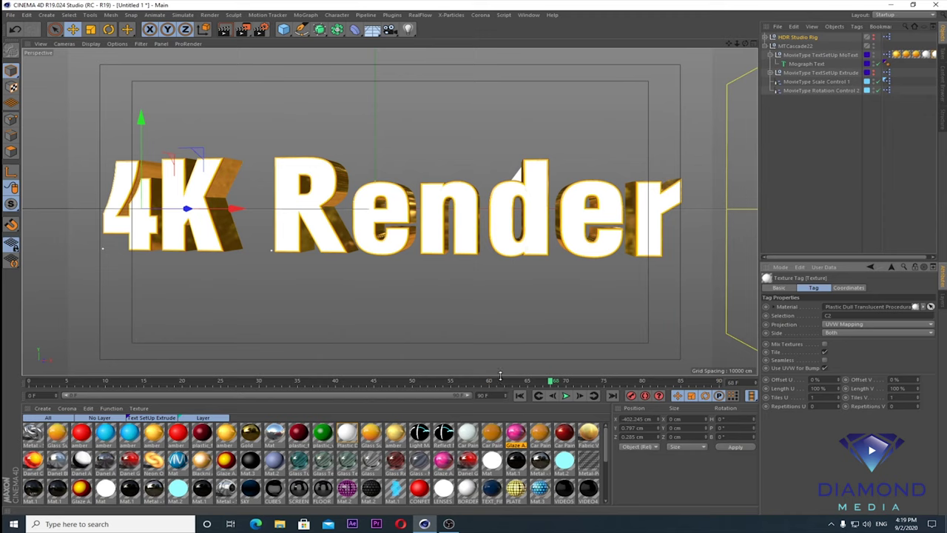
- Add the MTDolly02 rig from the Content Browser's Camera Presets > CameraDolly folder
left_click_drag(761, 182, 676, 185)
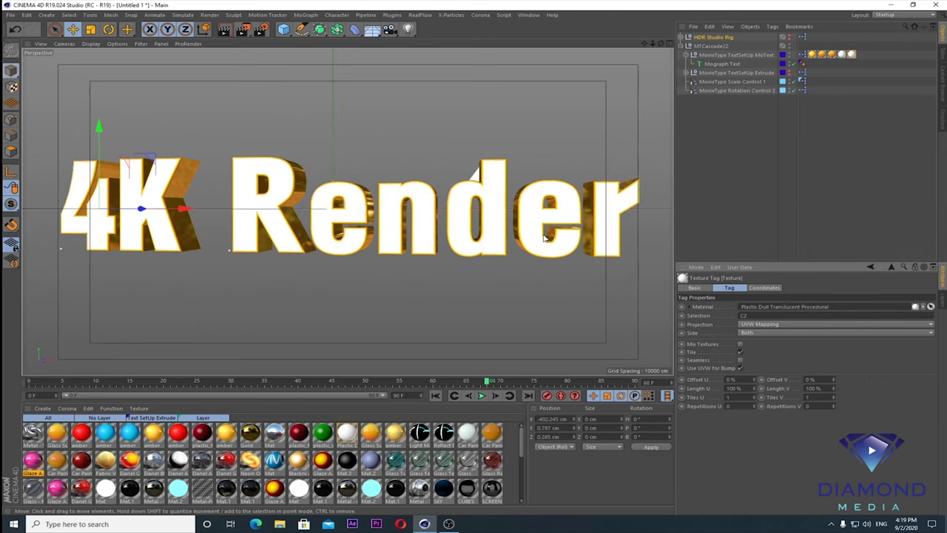
left_click(942, 80)
scroll(799, 111, "up", 5)
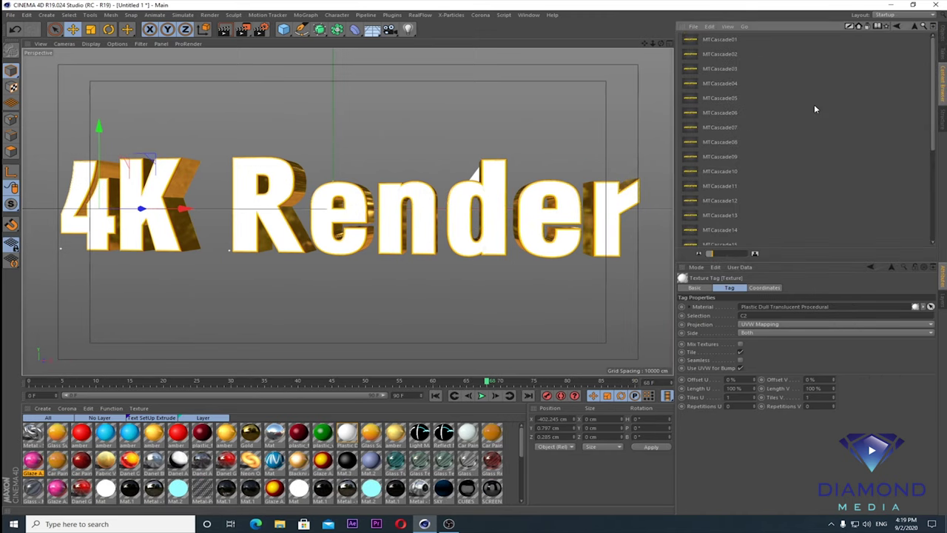
left_click(917, 28)
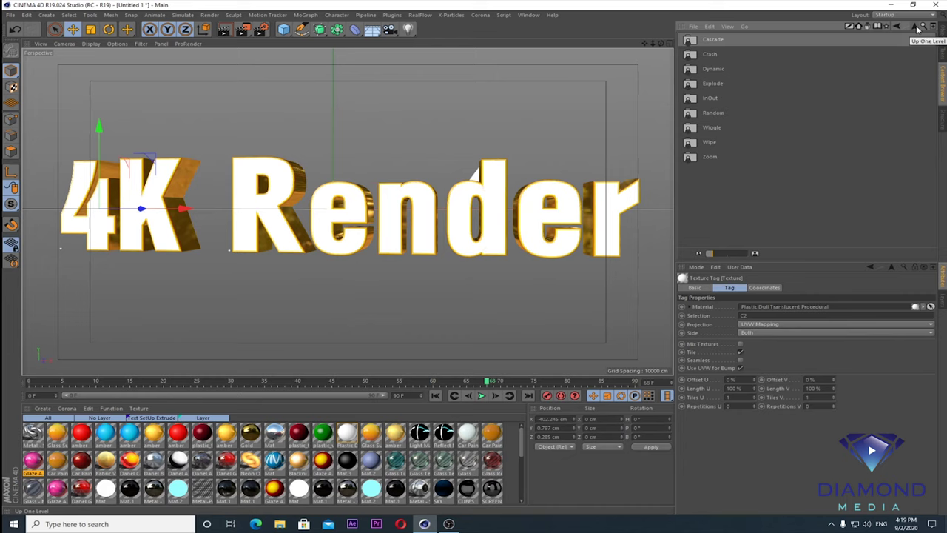
double_click(723, 54)
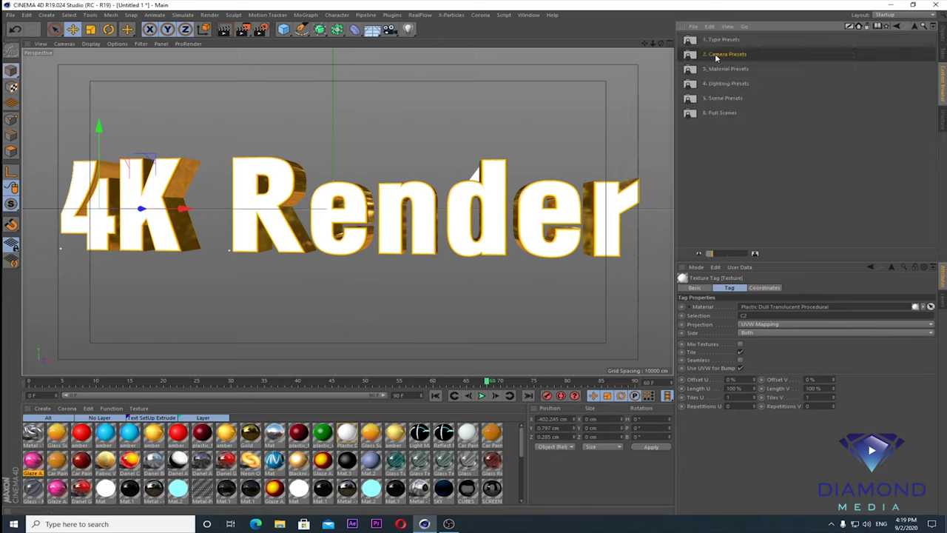
double_click(722, 54)
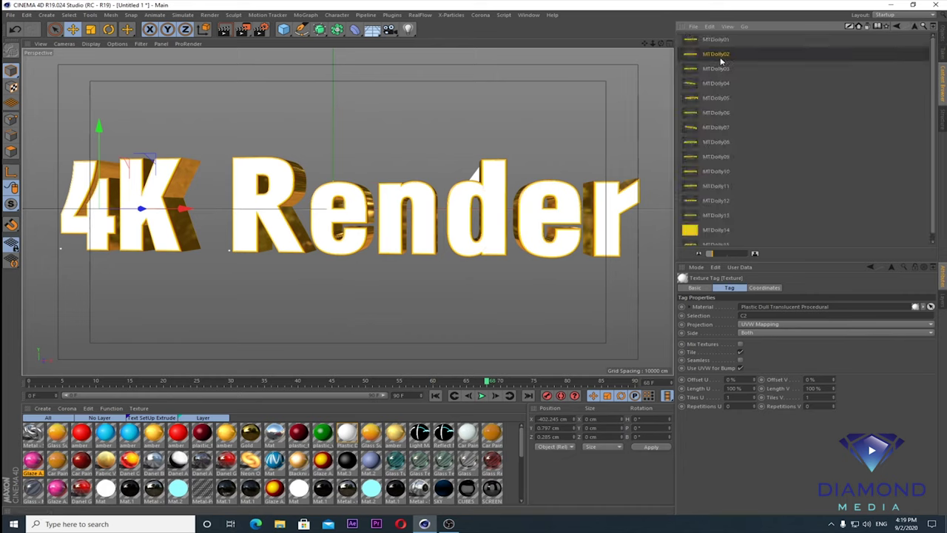
double_click(721, 56)
- Play and stop the animation to preview the new dolly rig, then return to the Object Manager
left_click(481, 396)
left_click(481, 396)
left_click(944, 34)
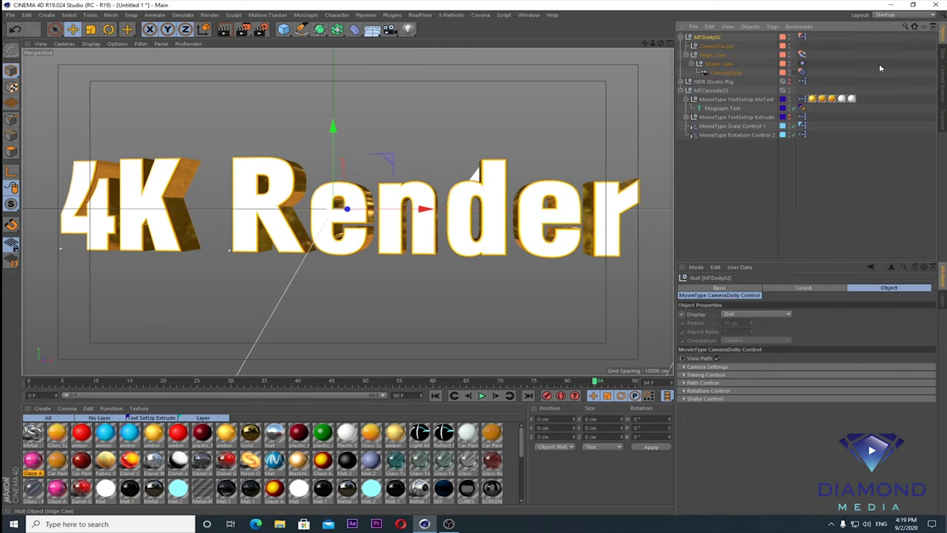
- Play the animation through the MTDolly02 camera, revert to the editor camera, and reshow the dolly presets
left_click(801, 73)
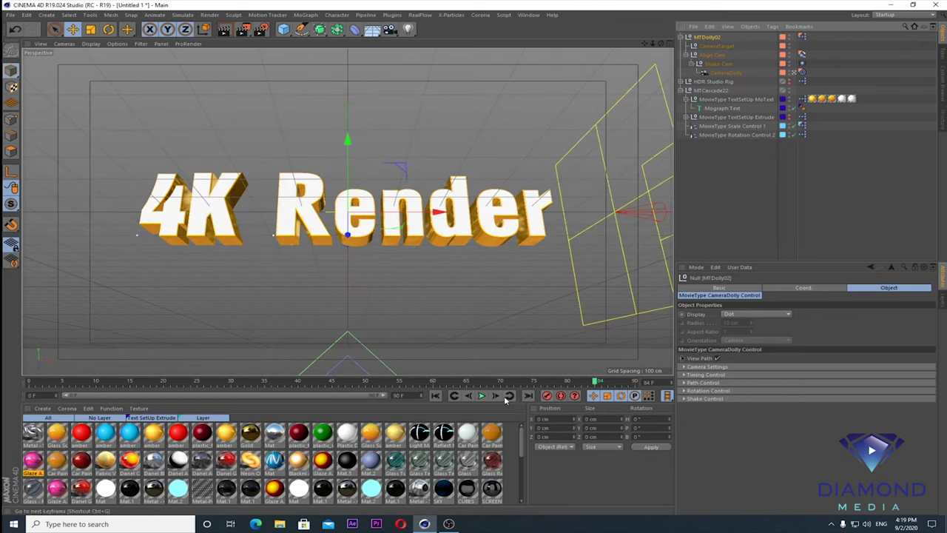
left_click(482, 396)
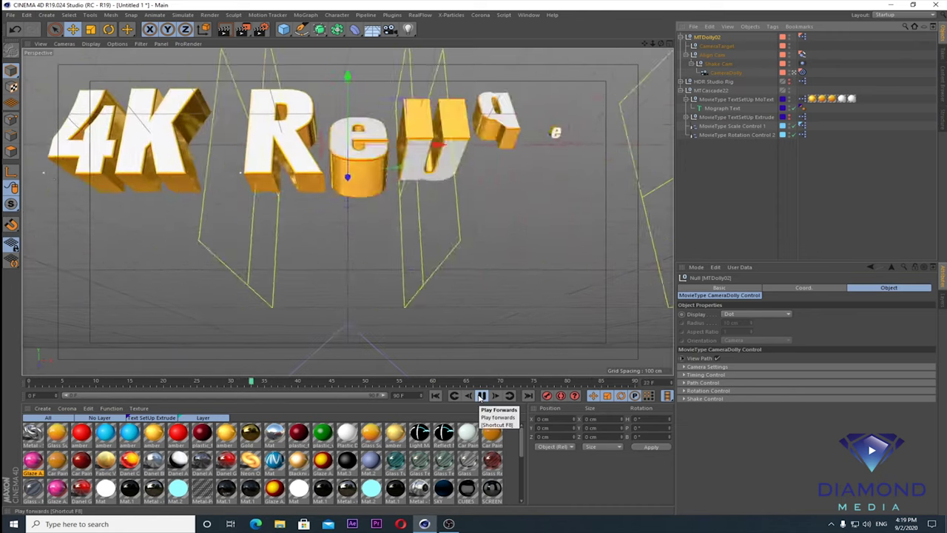
left_click(482, 395)
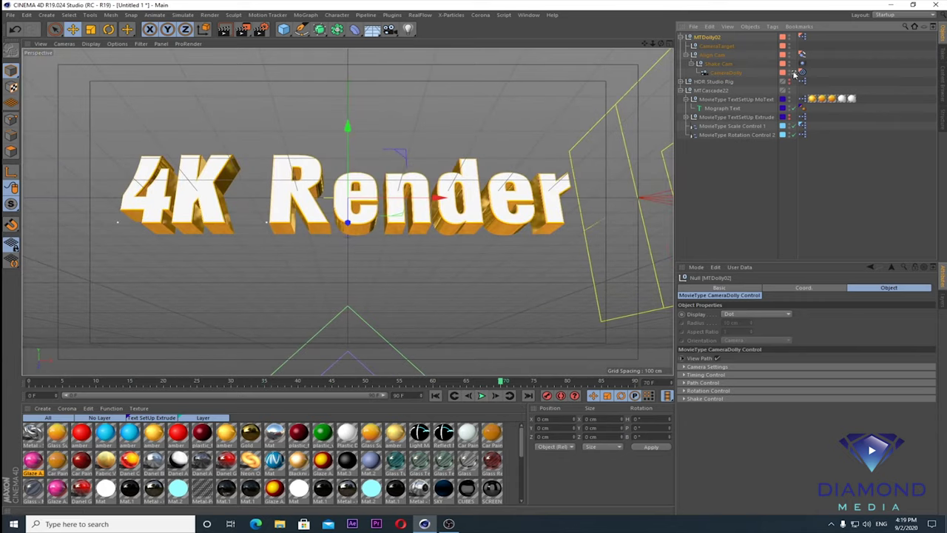
left_click(802, 72)
left_click(942, 83)
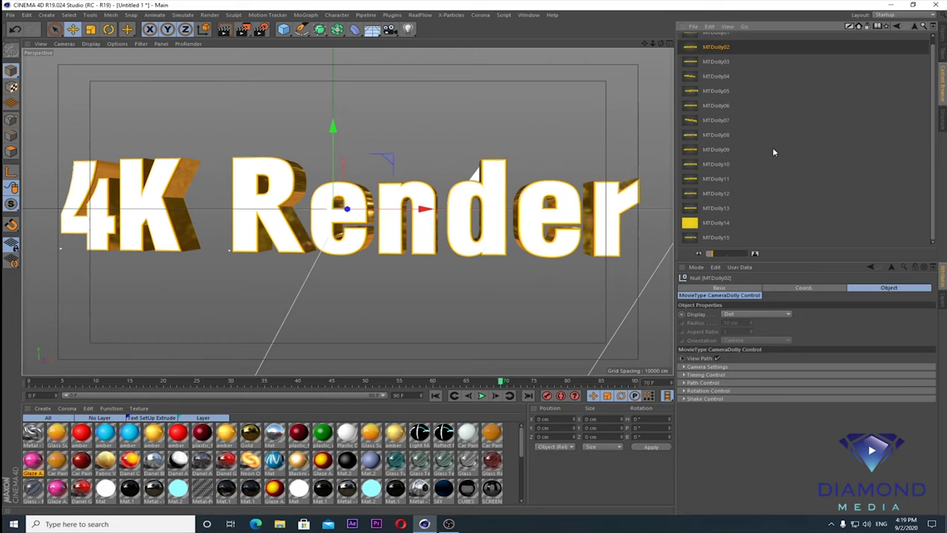
- Add the MTArc01 arc rig and the MTDolly07 dolly rig to the scene
left_click(897, 27)
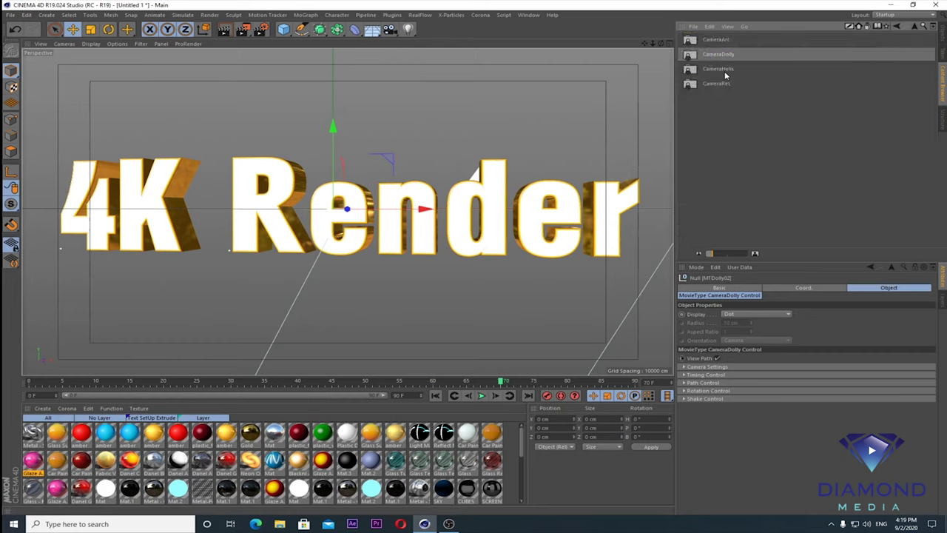
double_click(719, 40)
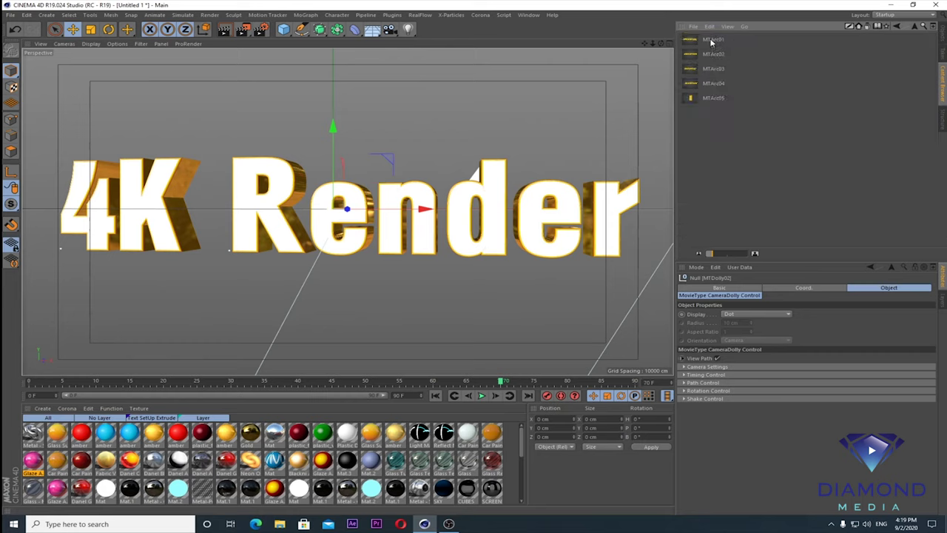
double_click(711, 41)
left_click(919, 30)
double_click(733, 56)
double_click(714, 126)
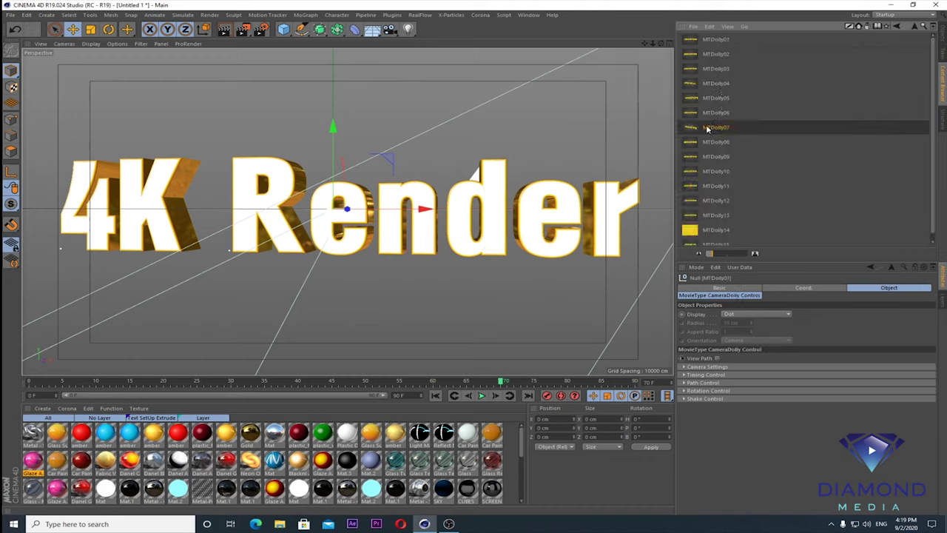
- Add the MTHelix06 and MTHelix05 helix camera rigs, then return to the Object Manager
left_click(916, 29)
double_click(721, 69)
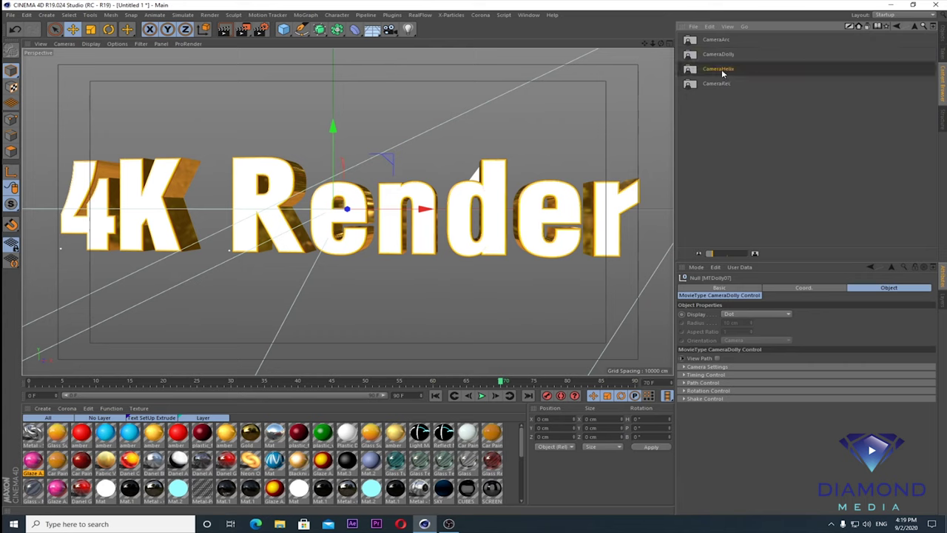
double_click(710, 111)
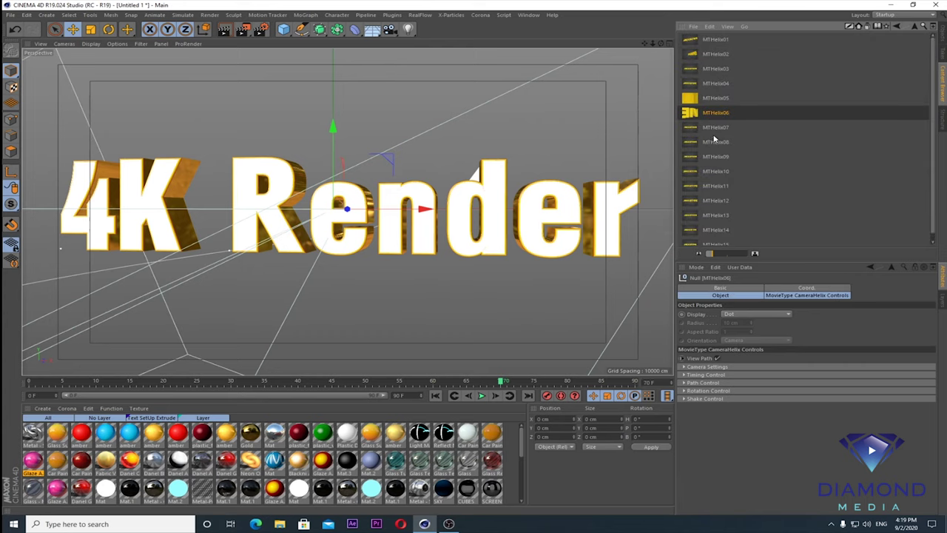
double_click(715, 97)
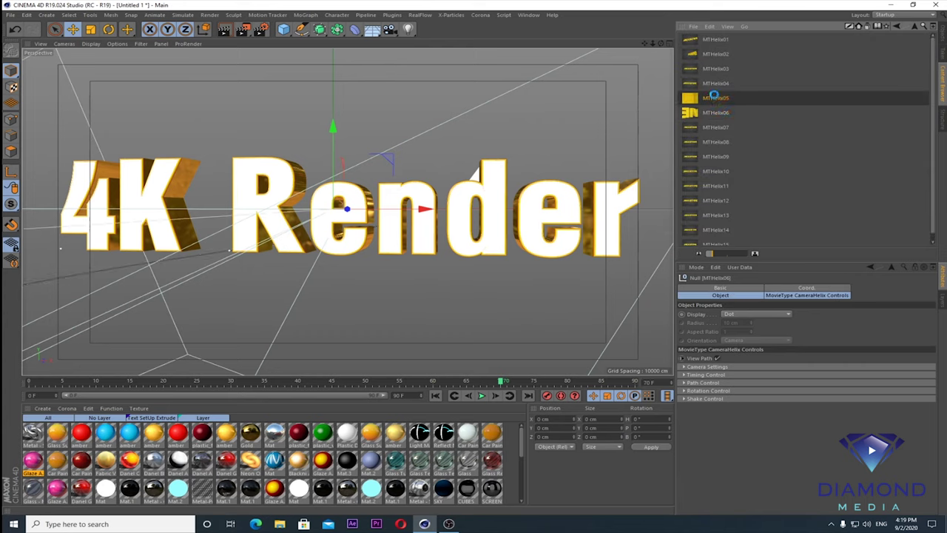
left_click(943, 37)
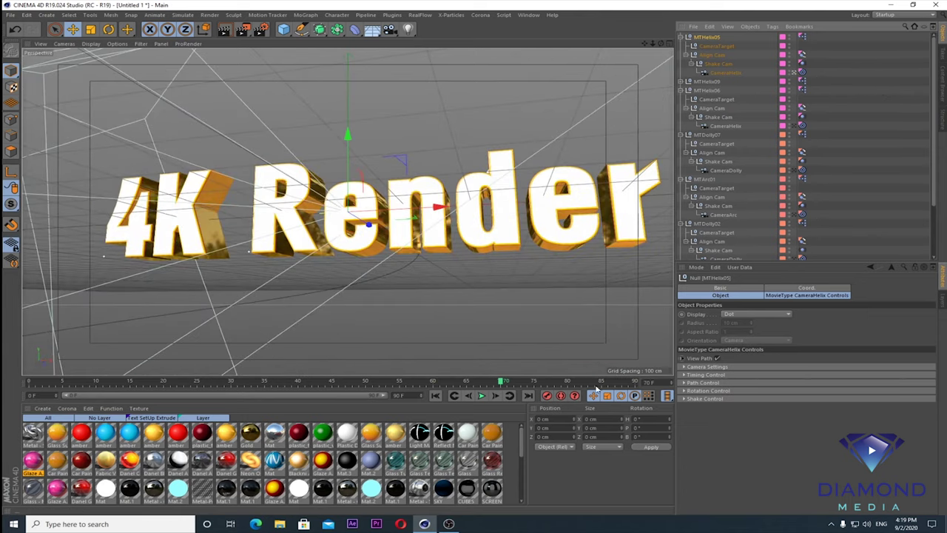
- Play the animation through the helix camera, then switch back to the editor view
left_click(482, 396)
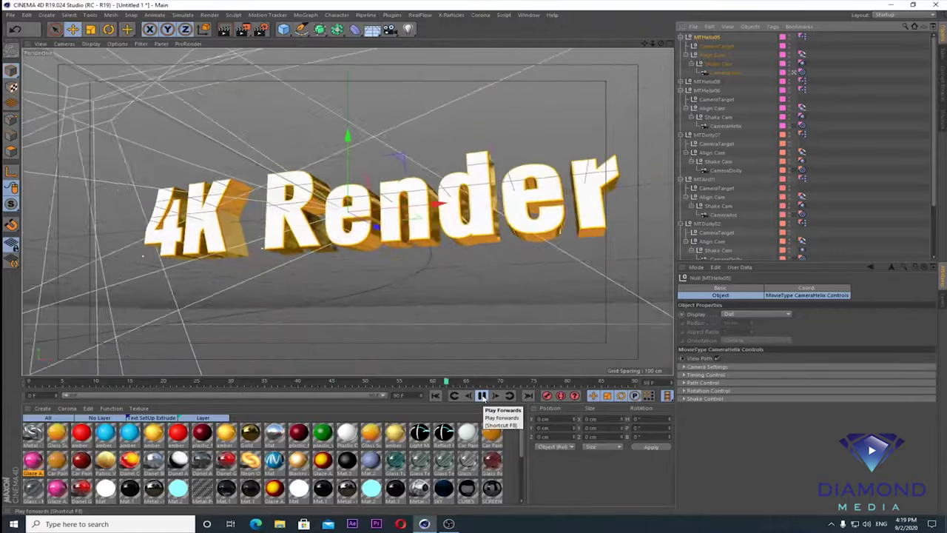
left_click(482, 395)
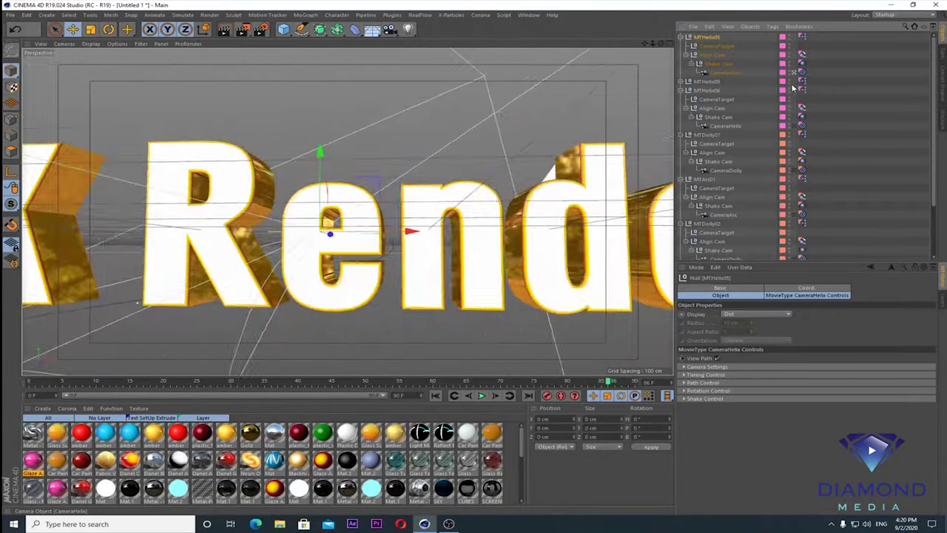
left_click(801, 125)
left_click(801, 127)
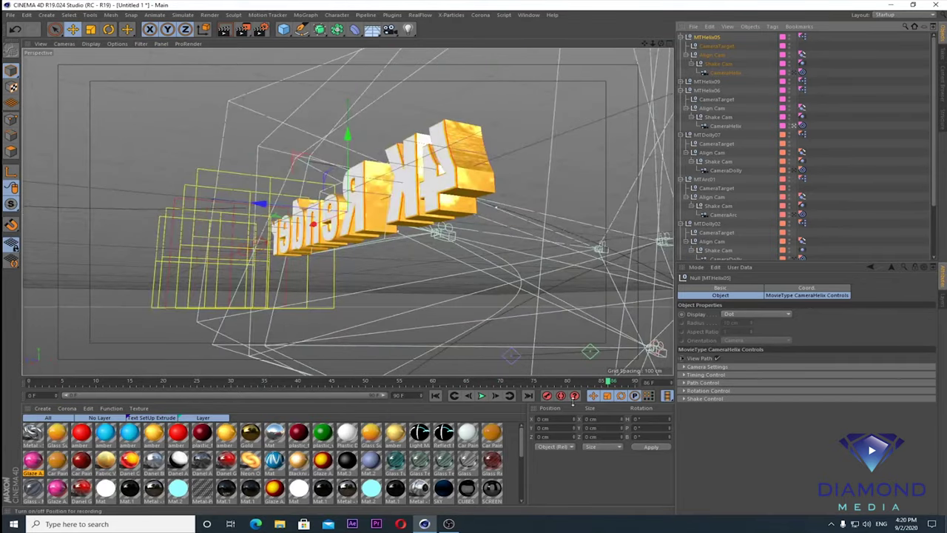
- Play the animation from the editor view, then again through another preset camera
left_click(482, 396)
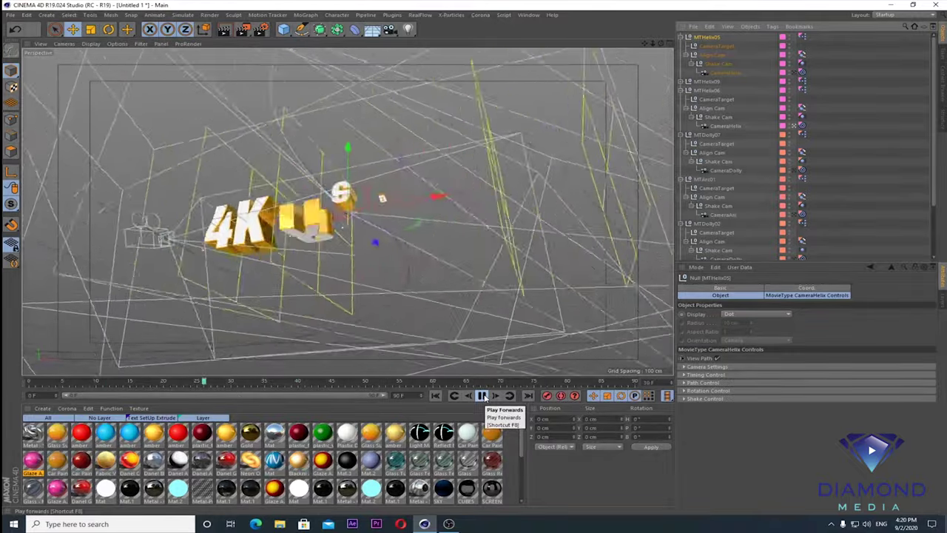
left_click(482, 396)
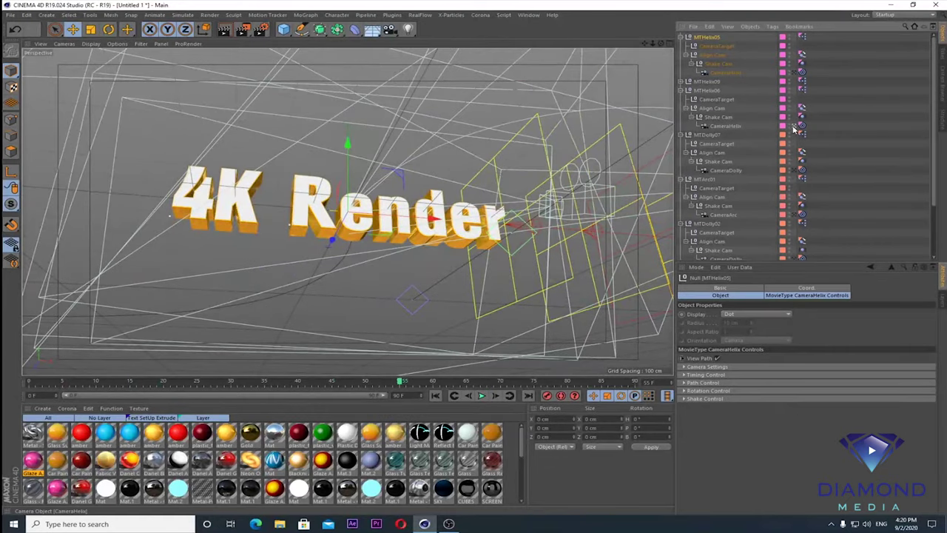
left_click(800, 170)
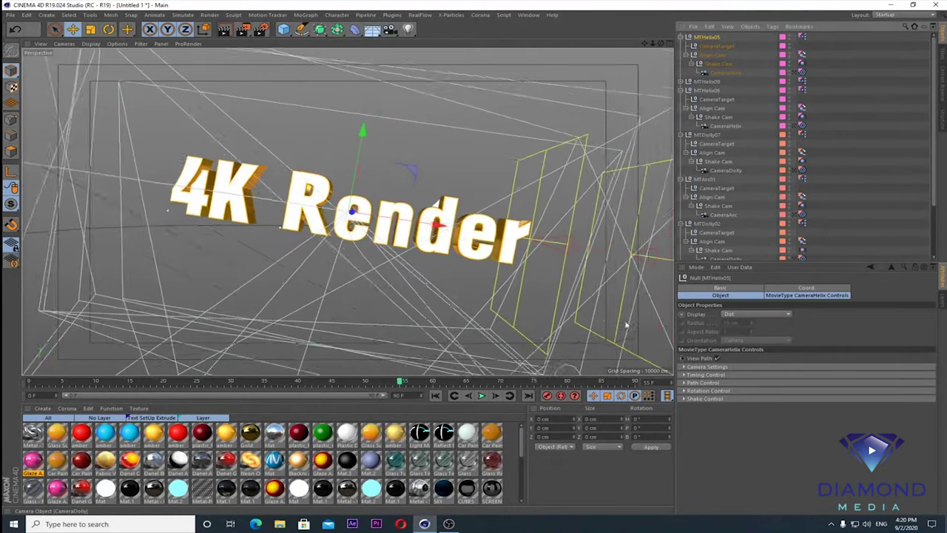
left_click(482, 396)
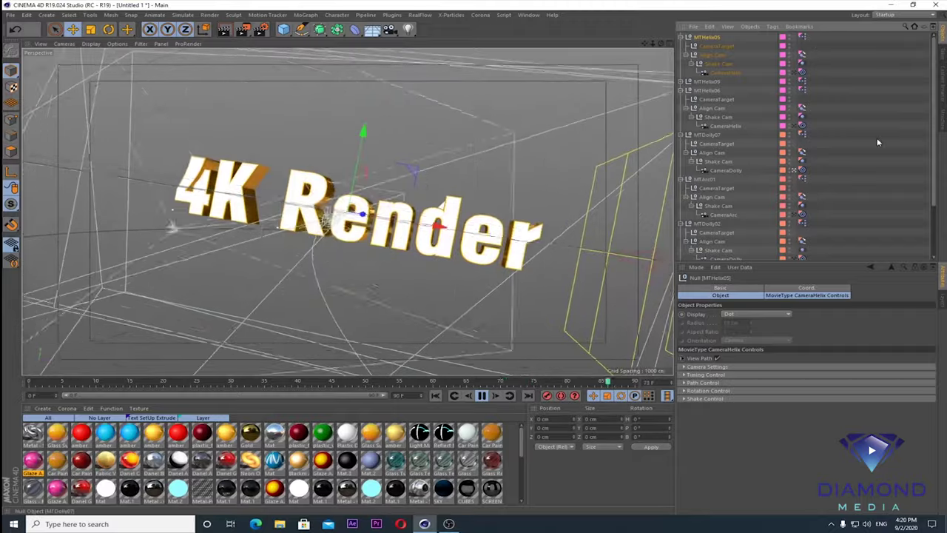